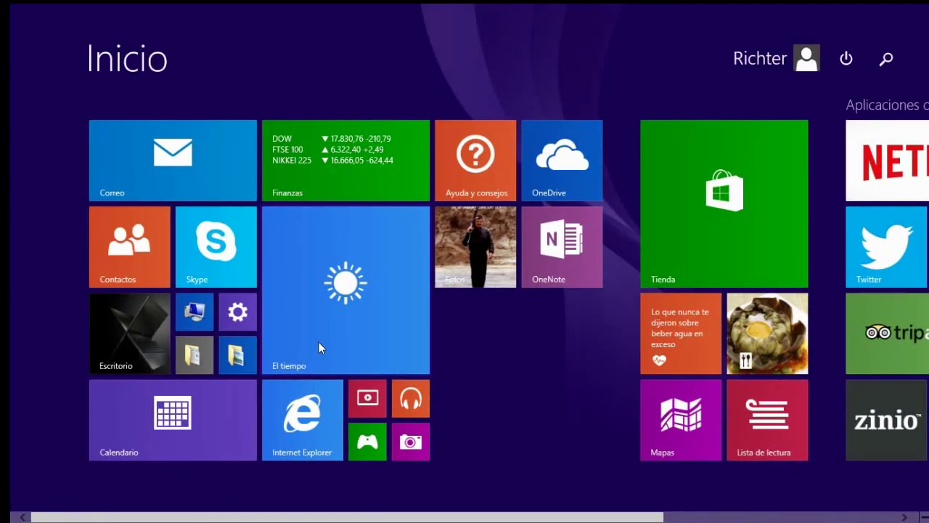
# Search the Start screen for 'xl' and launch XLaunch from the results.
pyautogui.write('xl')
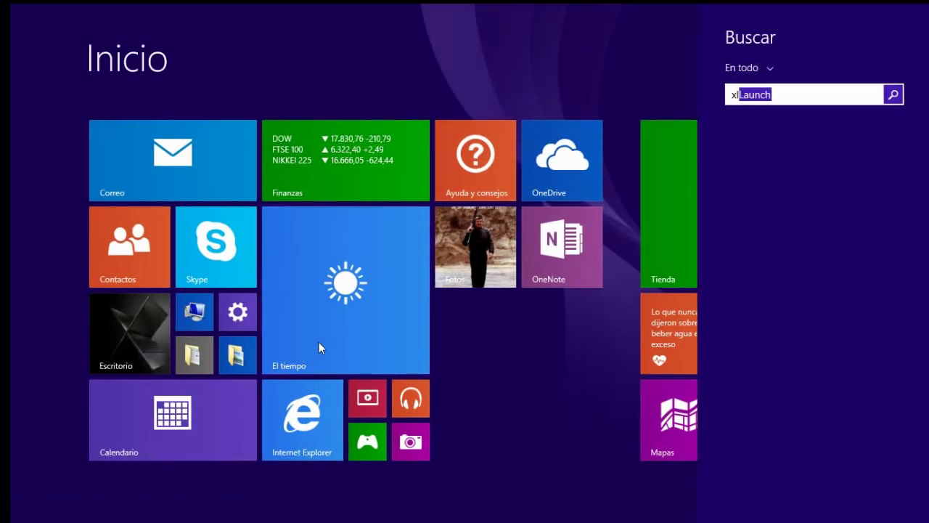
pyautogui.press('BackSpace')
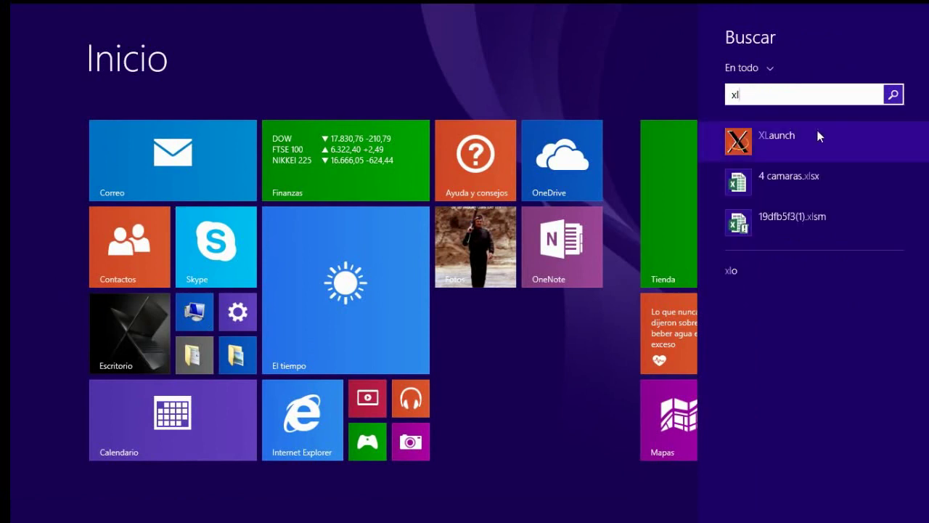
pyautogui.click(819, 135)
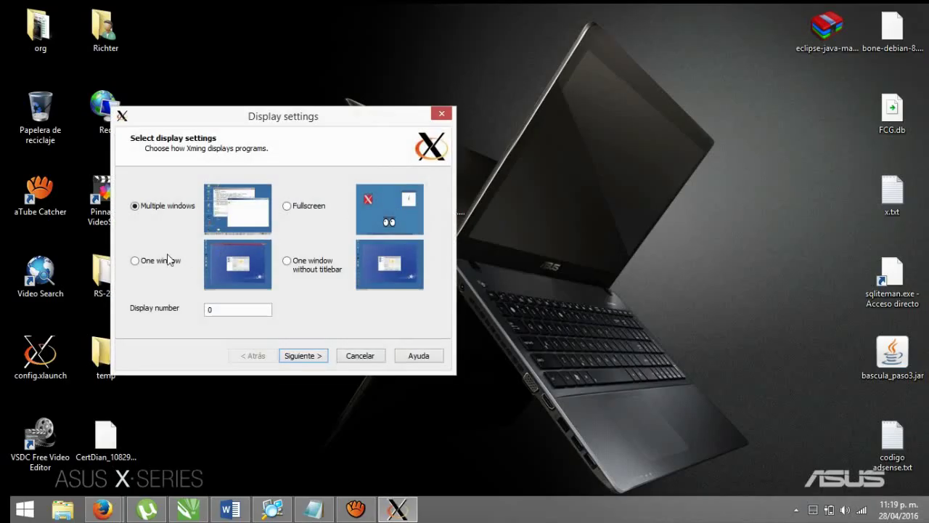
# Choose the One window display mode and the Start a program session type.
pyautogui.click(173, 263)
pyautogui.click(322, 356)
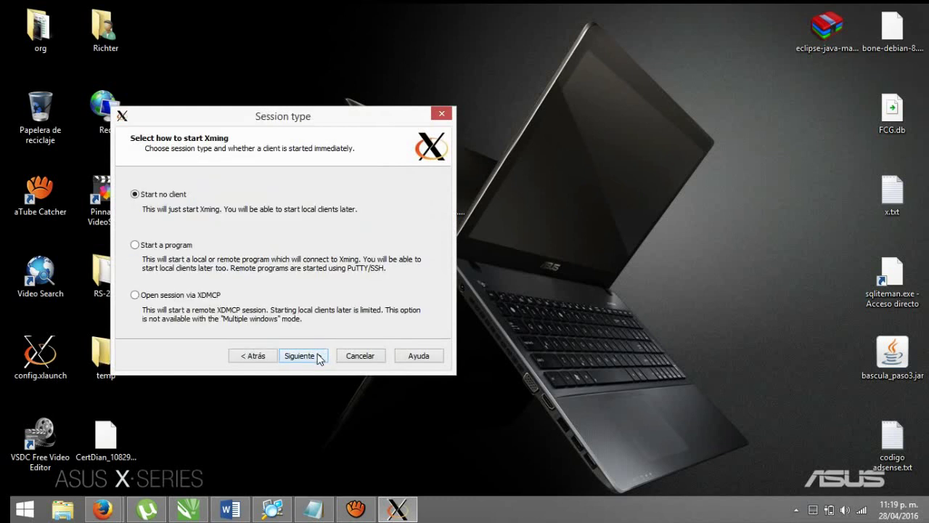
pyautogui.click(165, 247)
pyautogui.click(303, 354)
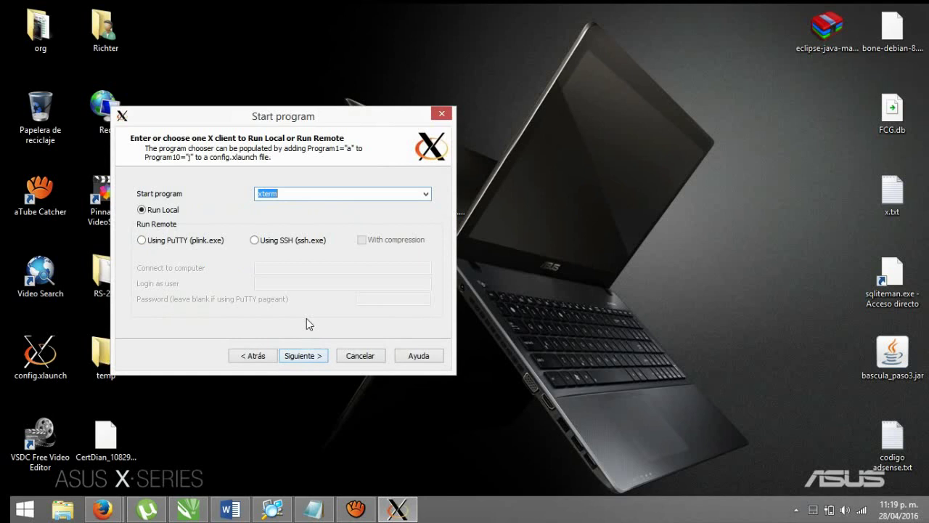
# Set startlxde to run remotely via PuTTY on 192.168.7.2 as user root.
pyautogui.write('startlxde')
pyautogui.click(201, 242)
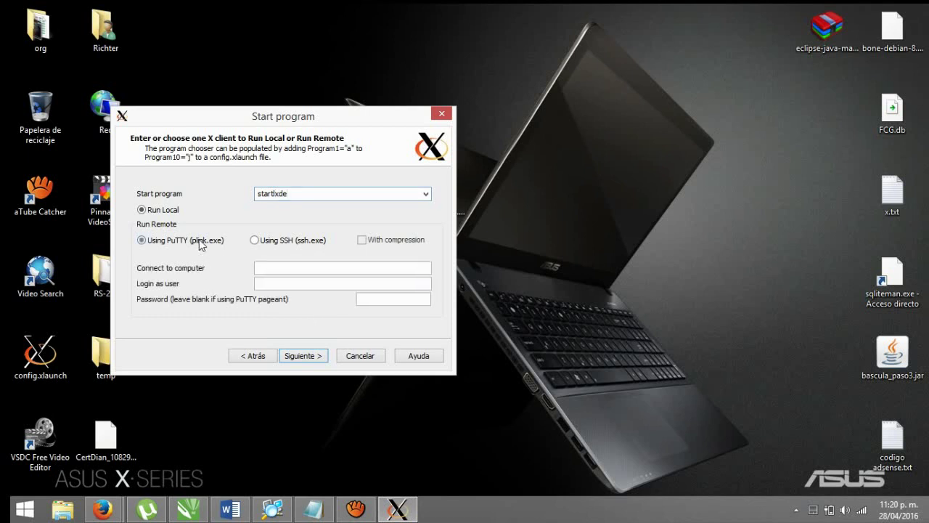
pyautogui.click(276, 270)
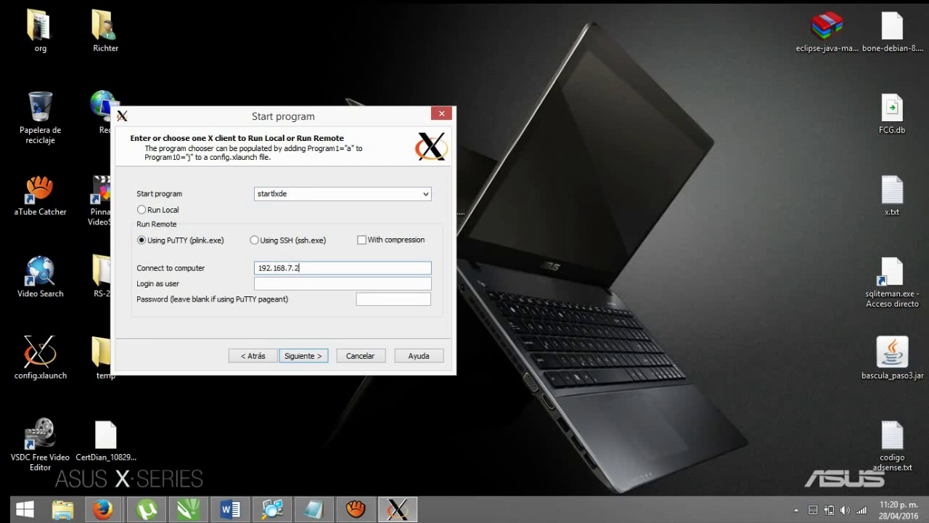
pyautogui.click(330, 283)
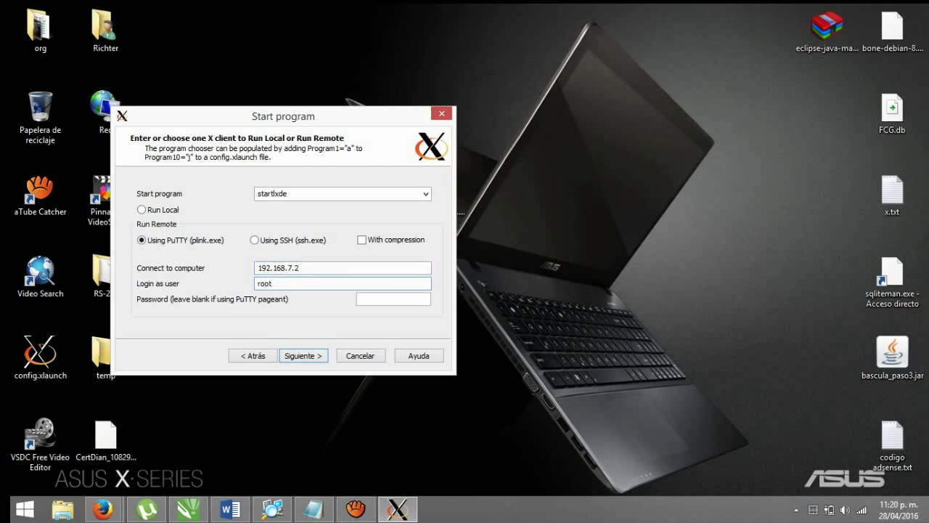
pyautogui.click(300, 356)
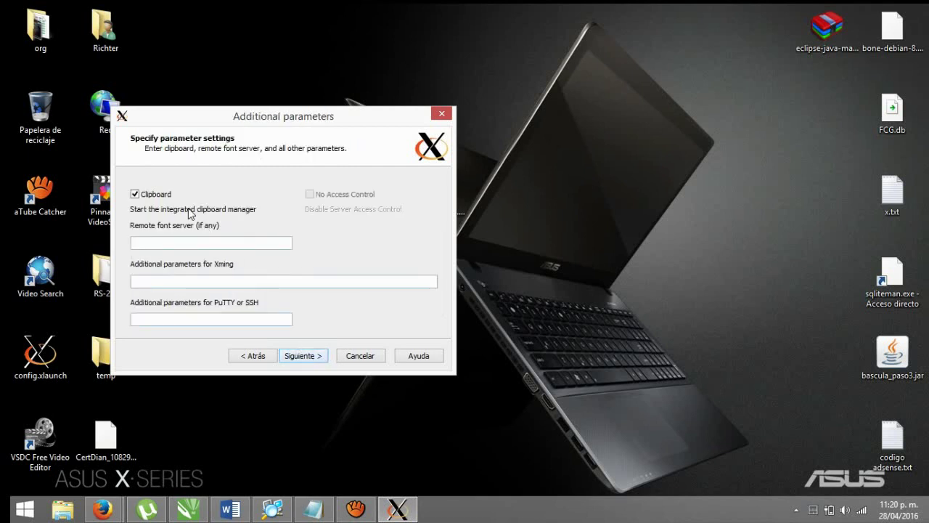
# Save the XLaunch configuration to the Desktop as usb.xlaunch and finish the wizard.
pyautogui.click(301, 356)
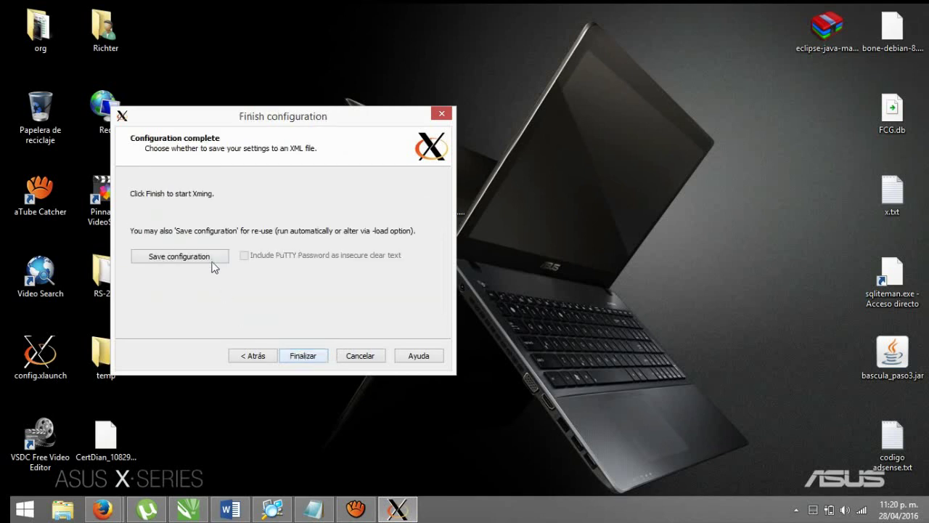
pyautogui.click(217, 256)
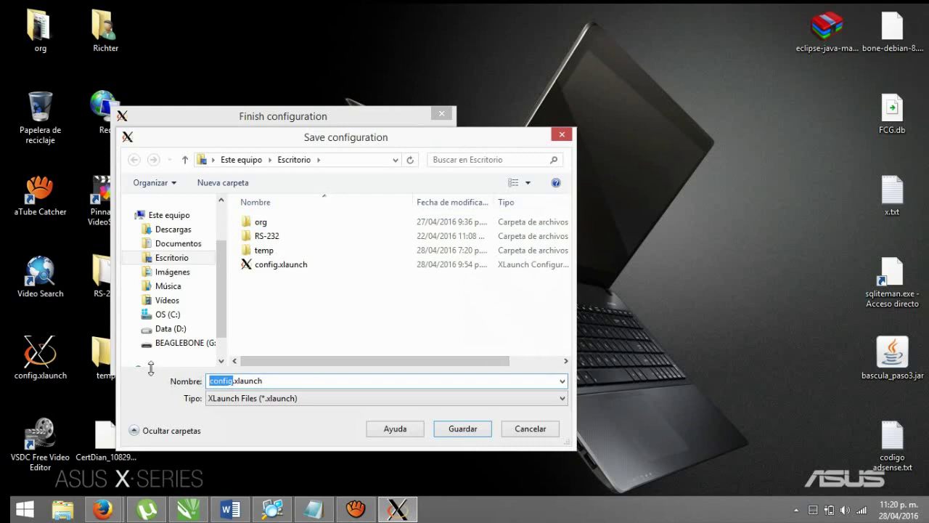
pyautogui.write('usb')
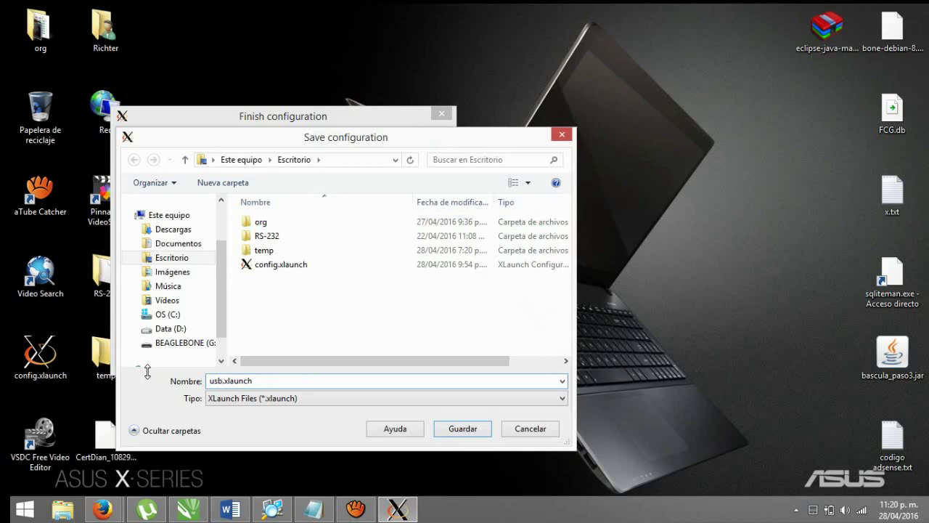
pyautogui.click(488, 426)
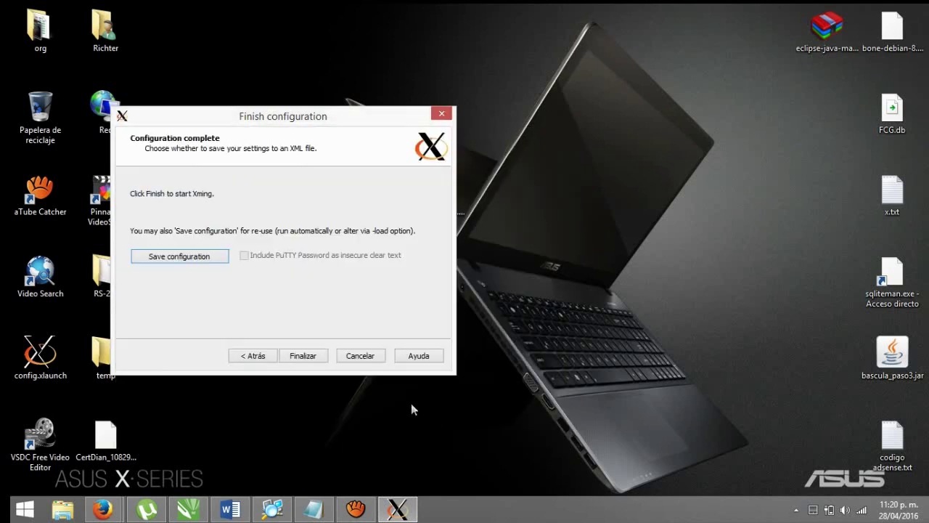
pyautogui.click(313, 357)
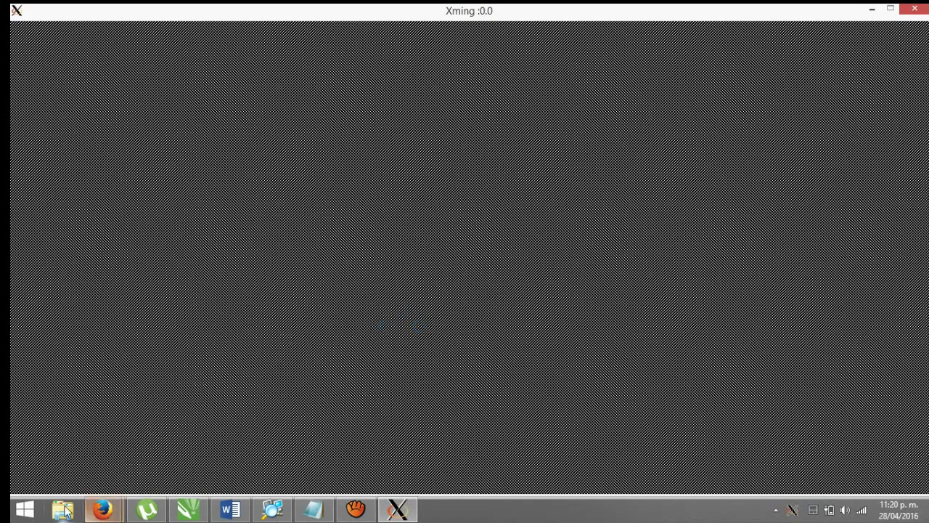
# Accept the board's new PuTTY host key, browse the Descargas folder, then close the file browser.
pyautogui.click(428, 372)
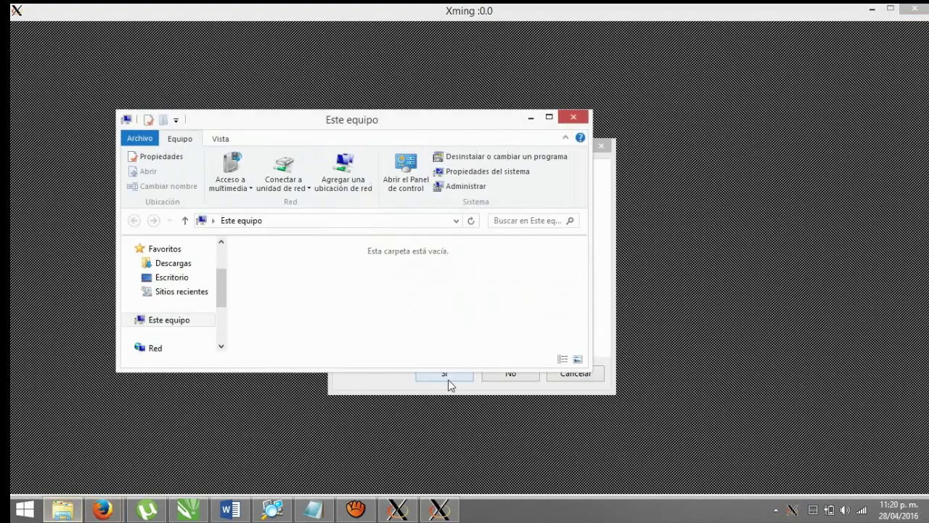
pyautogui.click(608, 290)
pyautogui.click(445, 374)
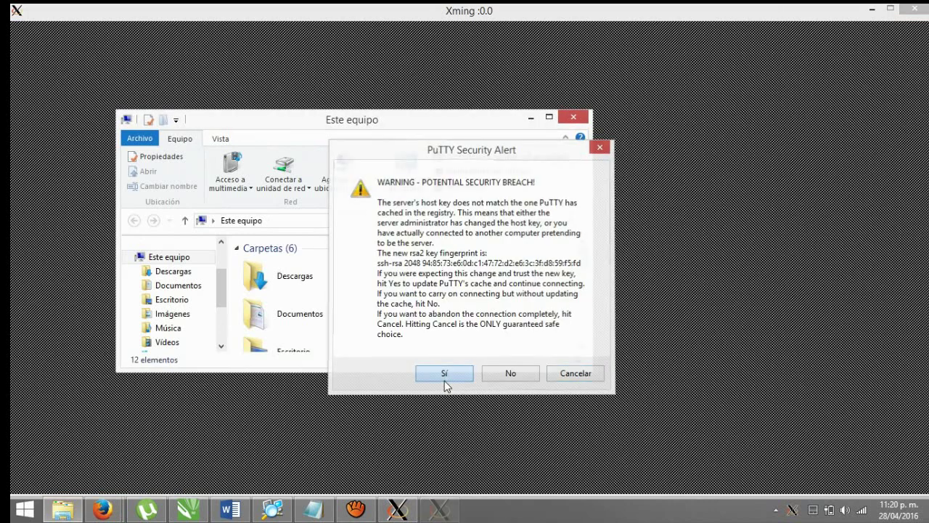
pyautogui.click(363, 290)
pyautogui.scroll(-10, 365, 298)
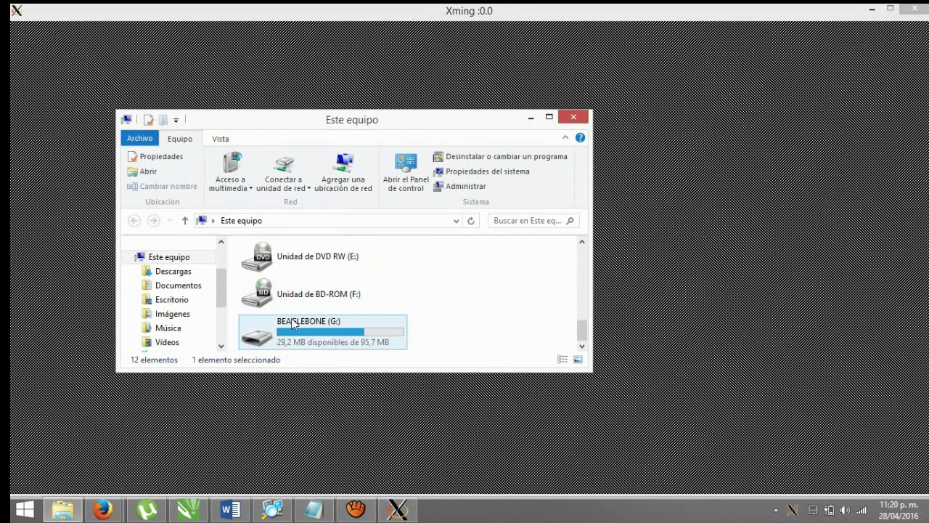
pyautogui.click(573, 117)
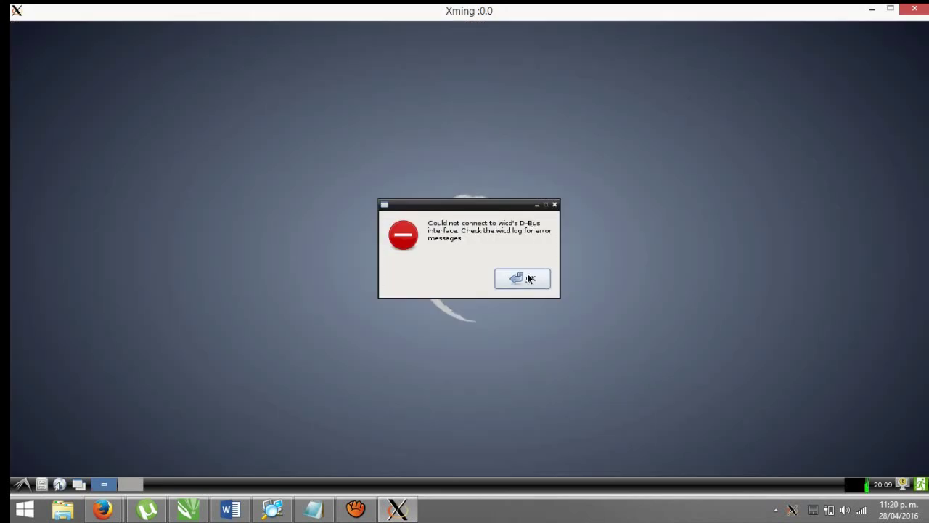
# Dismiss the two wicd error dialogs and exit the Xming server.
pyautogui.click(528, 279)
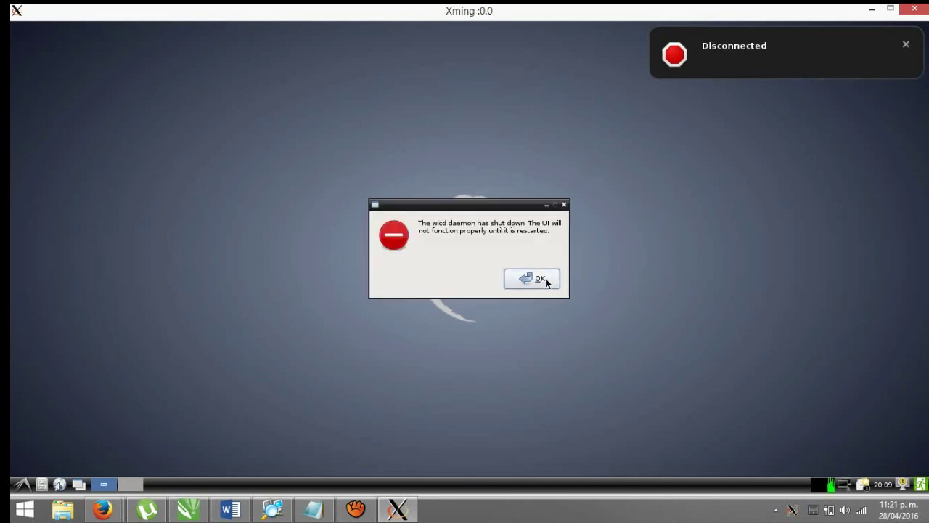
pyautogui.click(546, 282)
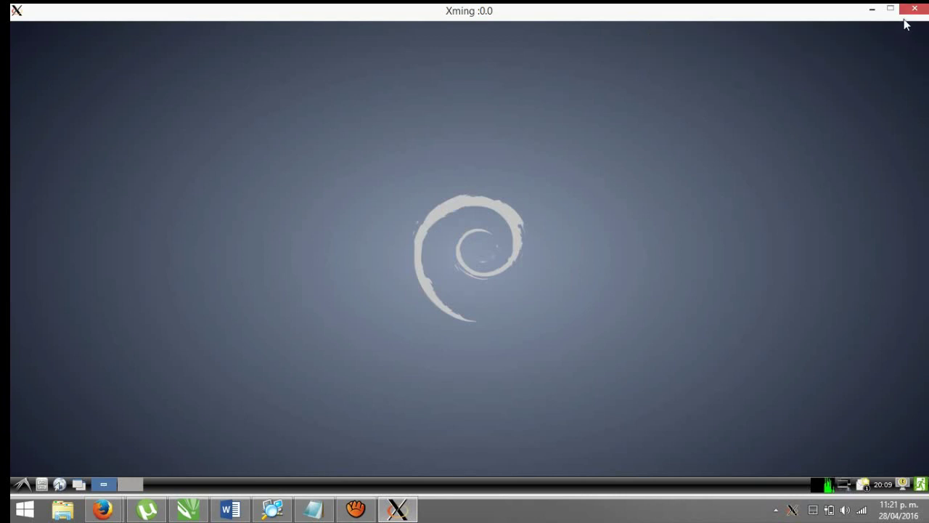
pyautogui.click(914, 11)
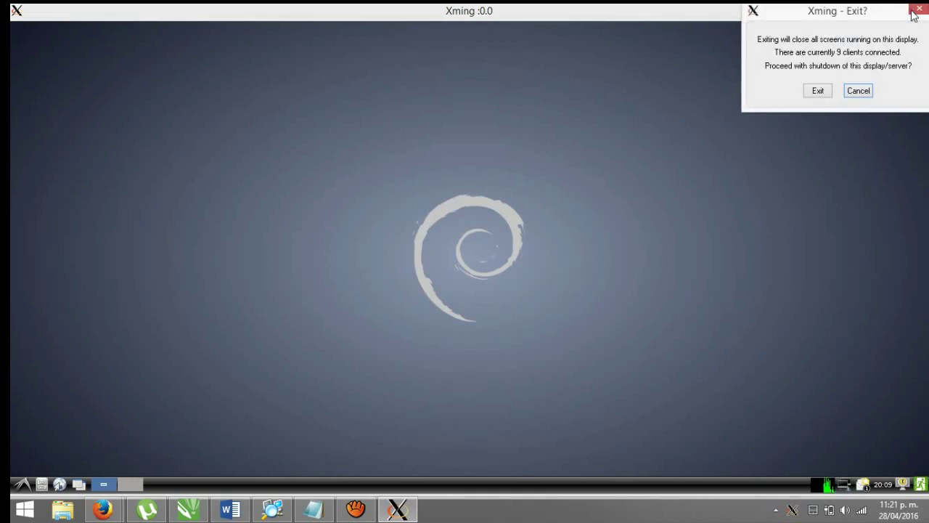
pyautogui.click(818, 92)
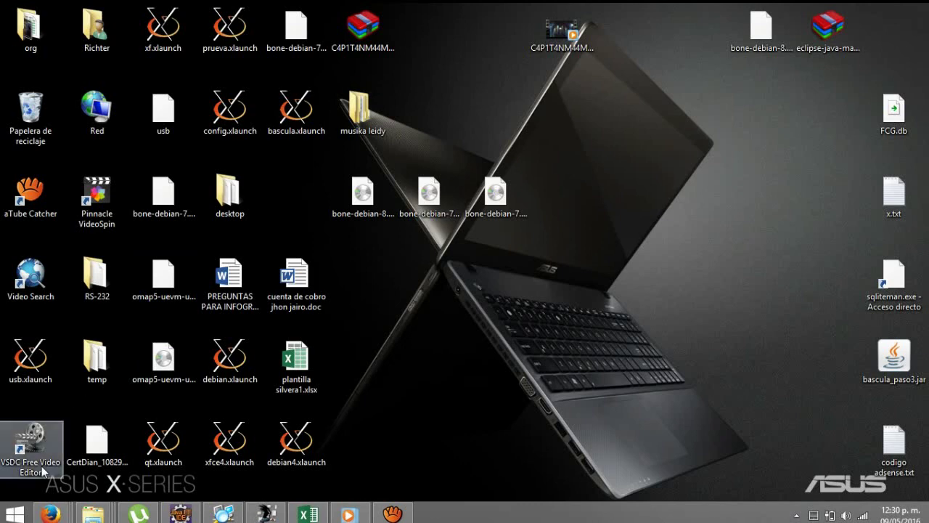
# Bring the BeagleBoard.org Firefox window forward and scroll through the Debian and Angstrom image lists.
pyautogui.moveTo(49, 512)
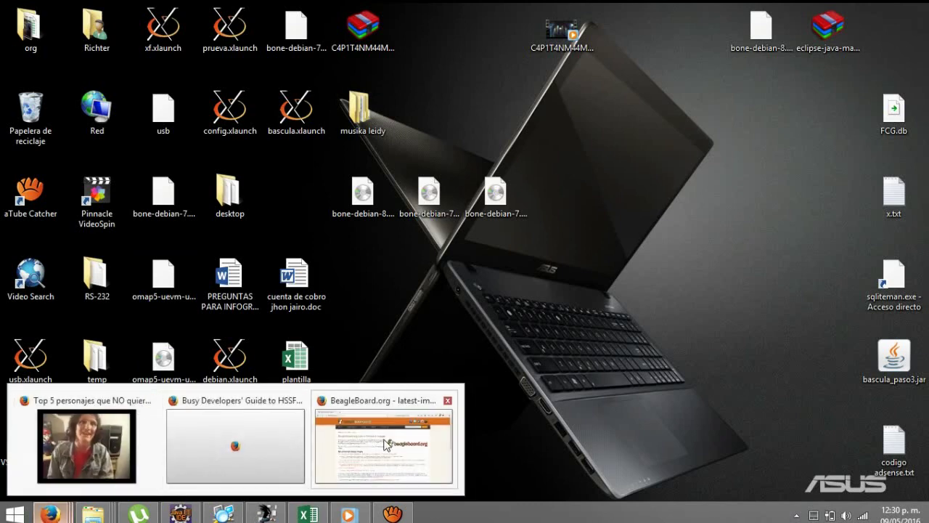
pyautogui.click(384, 442)
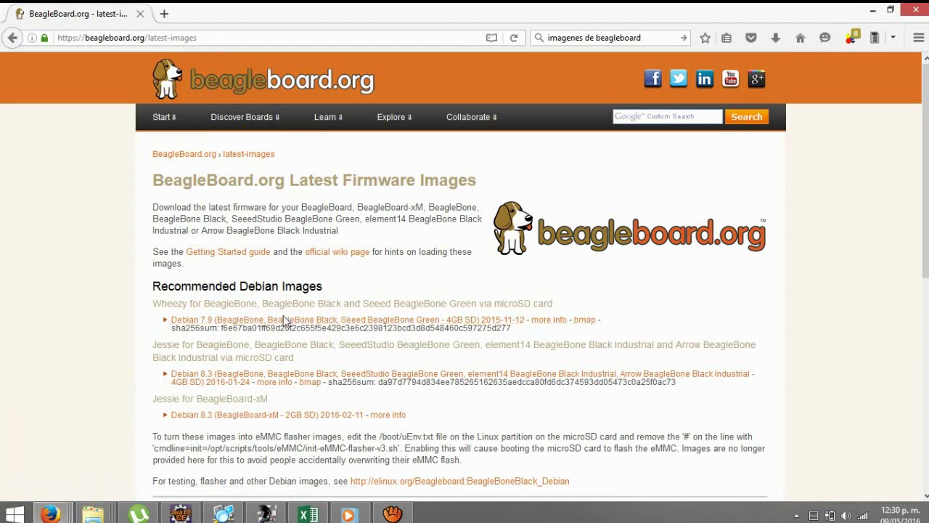
pyautogui.scroll(-2, 104, 347)
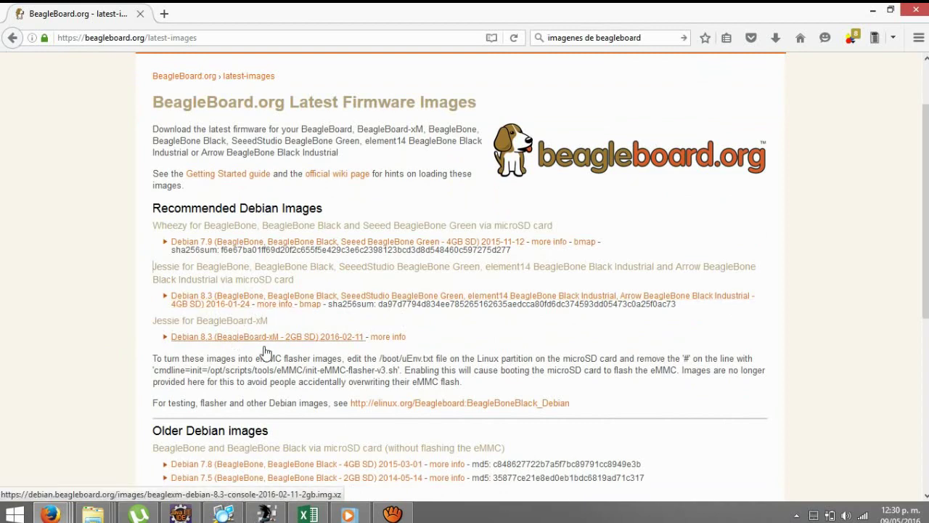
pyautogui.scroll(-3, 338, 356)
pyautogui.scroll(-3, 338, 356)
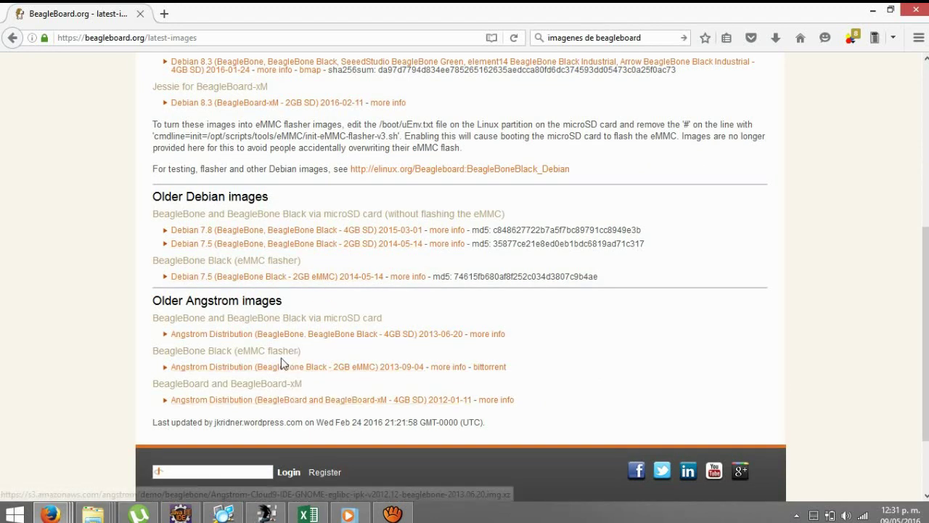
pyautogui.scroll(-2, 268, 385)
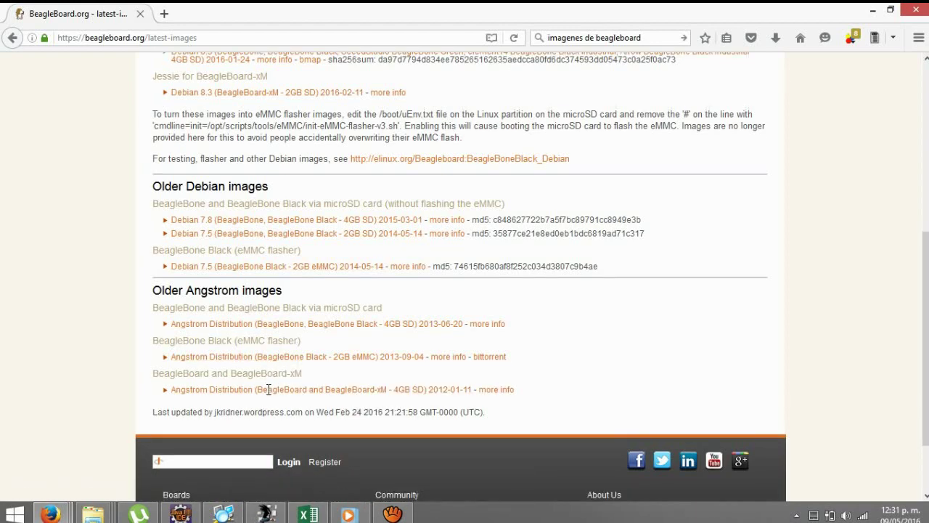
pyautogui.scroll(6, 274, 411)
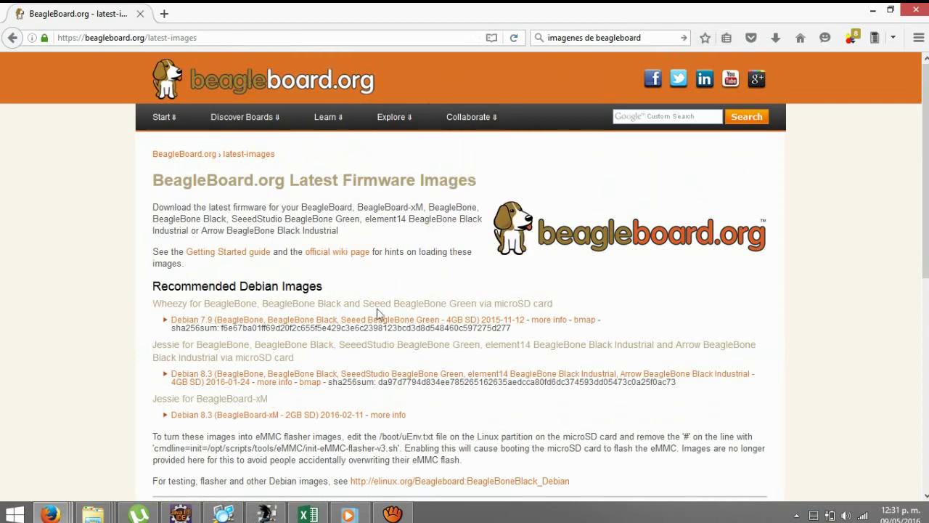
# Search Google for 'descargar 7zip' in a new tab and open 7-zip.org's Download page.
pyautogui.click(164, 13)
pyautogui.click(637, 38)
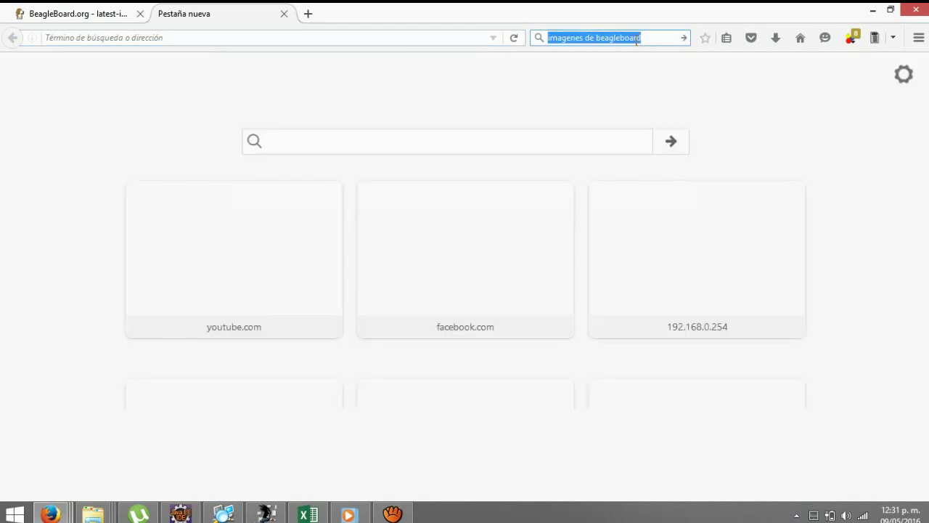
pyautogui.write('descargar')
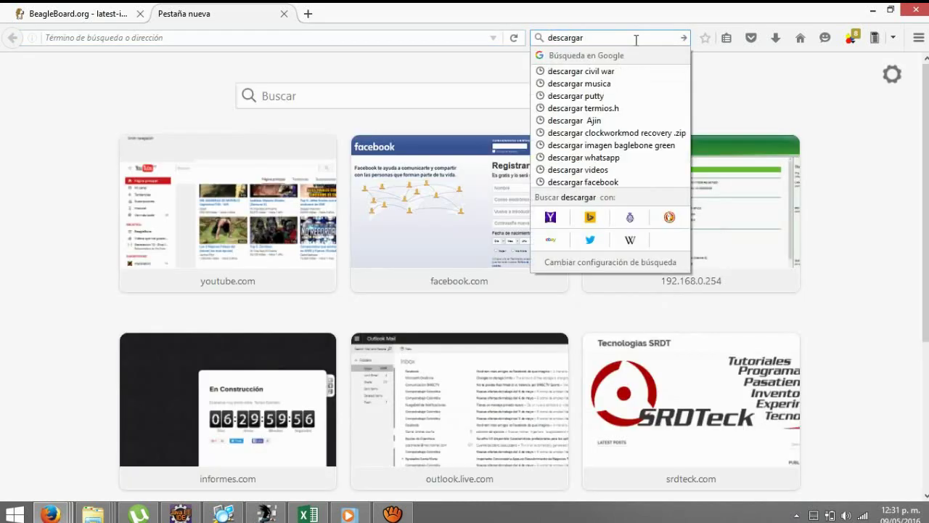
pyautogui.write(' 7zip')
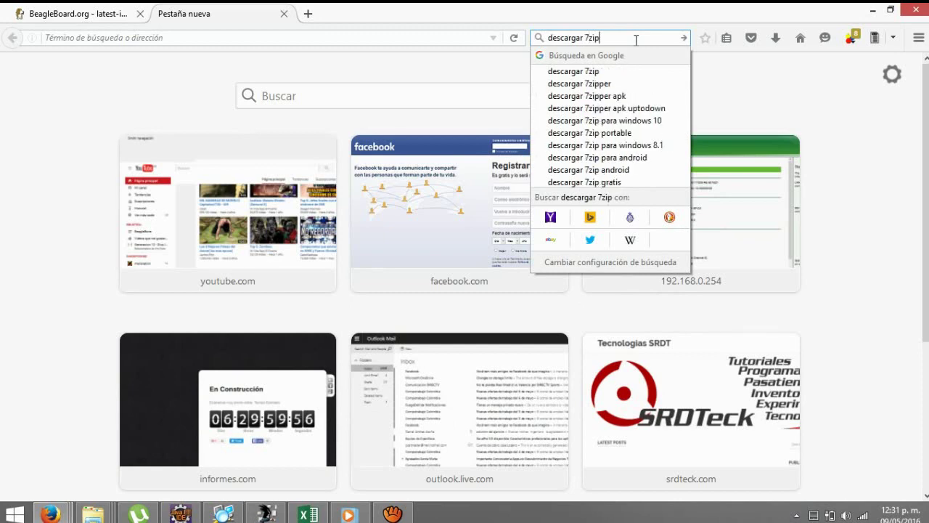
pyautogui.press('Return')
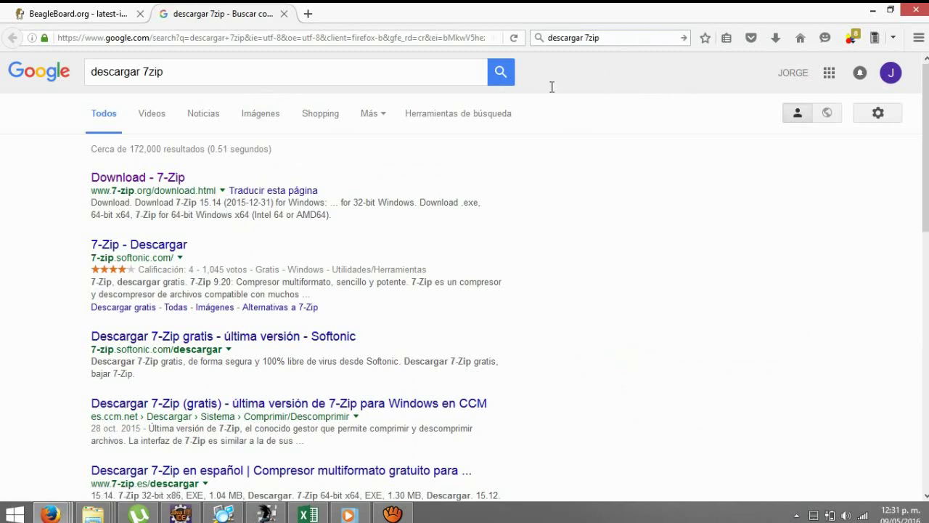
pyautogui.click(173, 184)
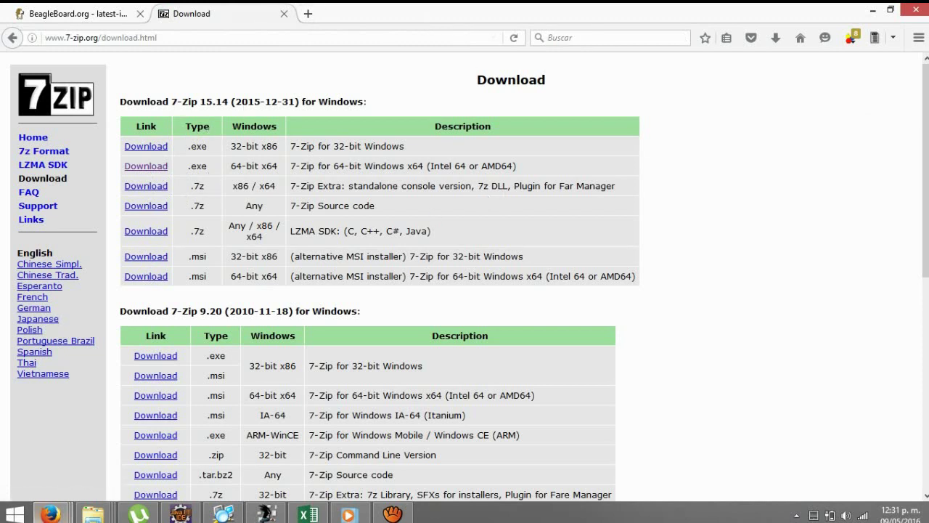
pyautogui.press('super')
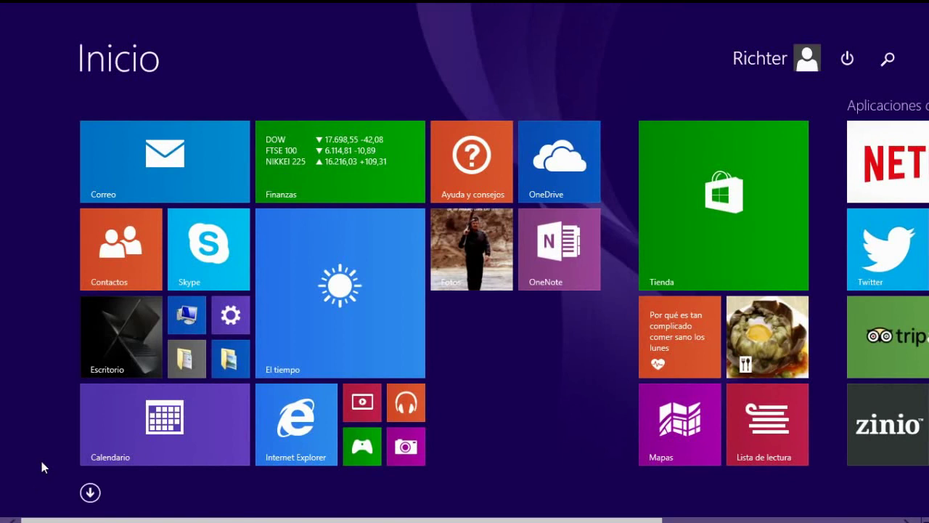
# Search 'win' on the Start screen and launch Win32 Disk Imager.
pyautogui.write('wi')
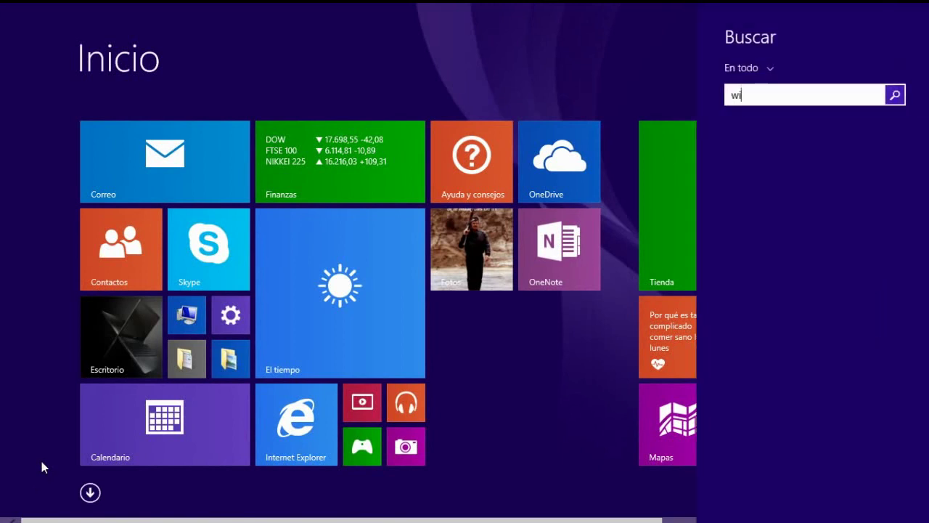
pyautogui.write('n')
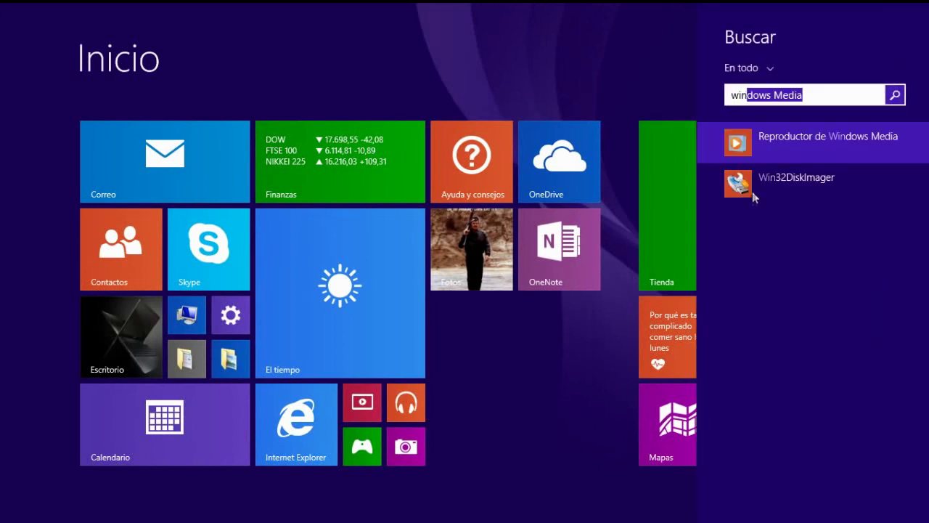
pyautogui.click(813, 180)
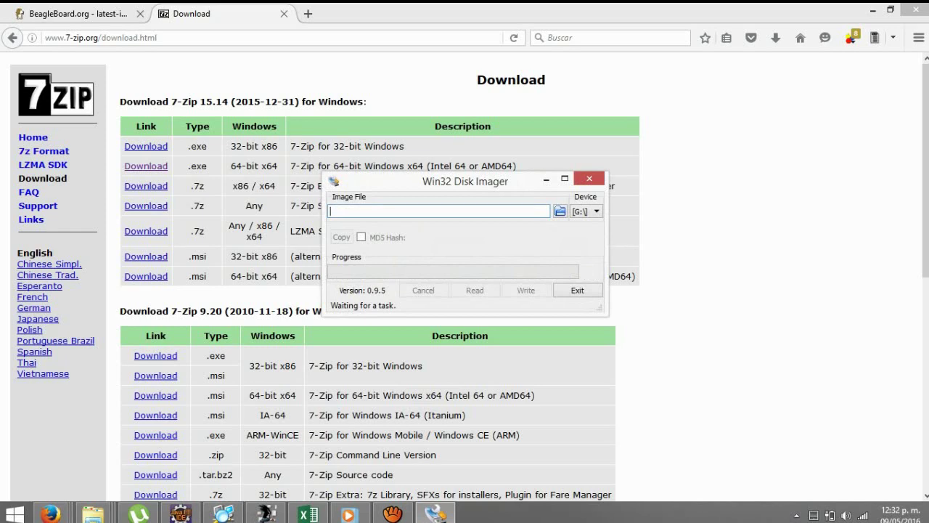
# Search Google for 'descargar win32 disk imager' in a new tab.
pyautogui.click(308, 13)
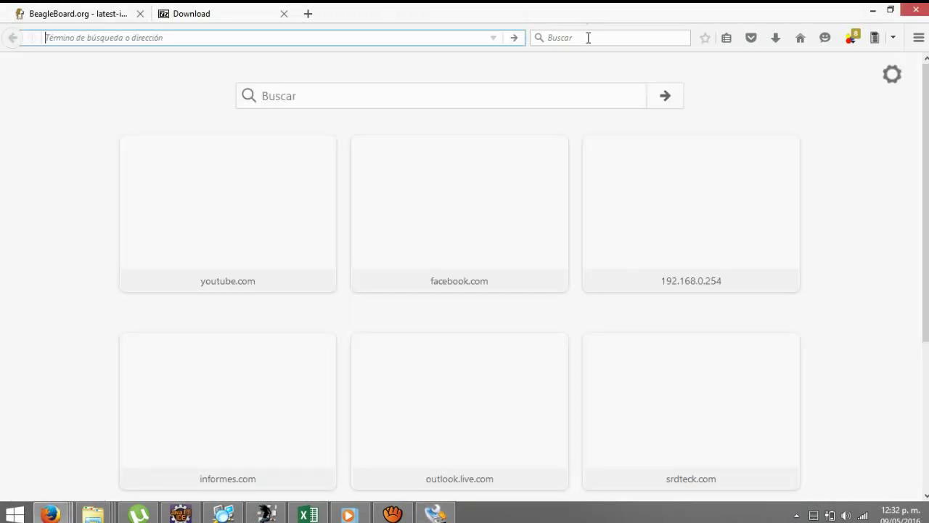
pyautogui.click(588, 38)
pyautogui.write('descar')
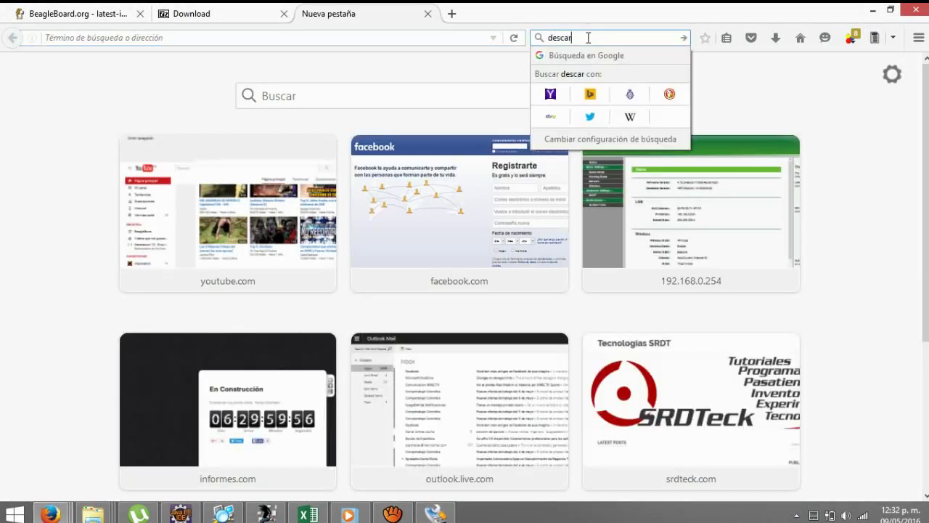
pyautogui.write('gar win ')
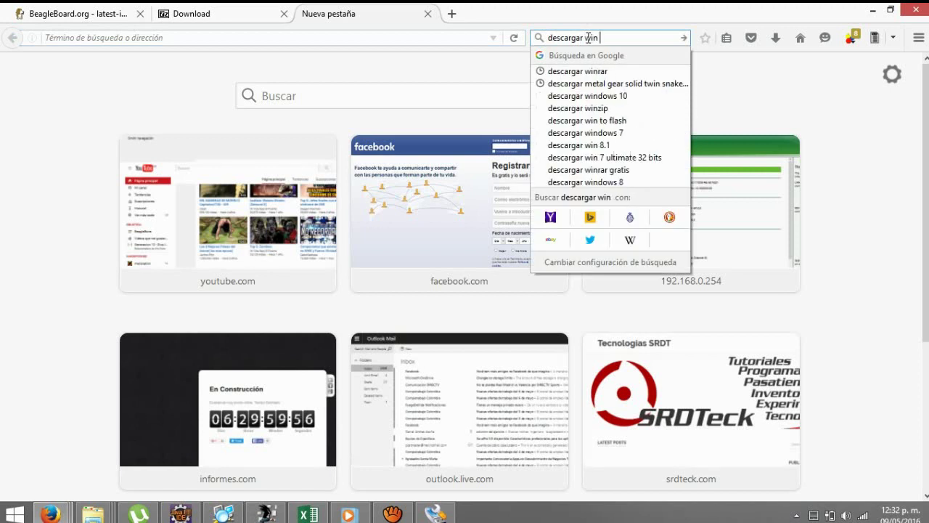
pyautogui.write('32')
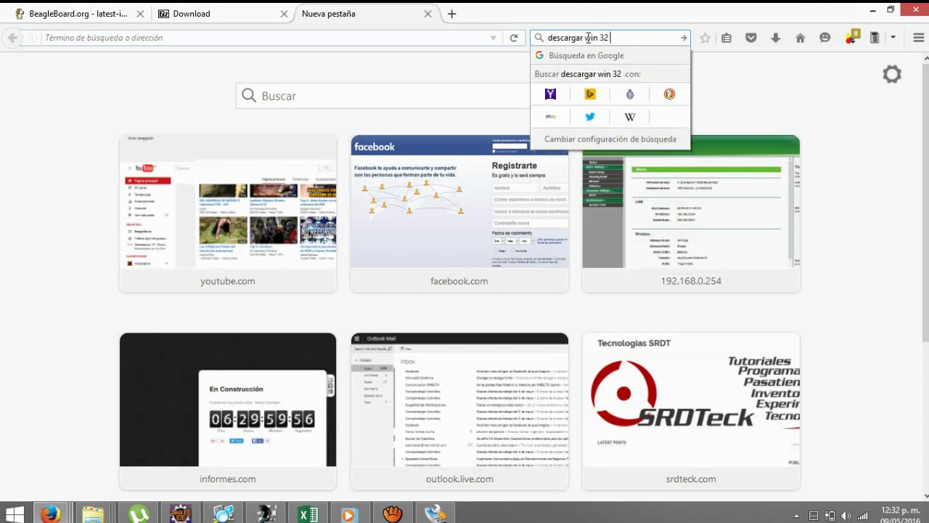
pyautogui.write('disk')
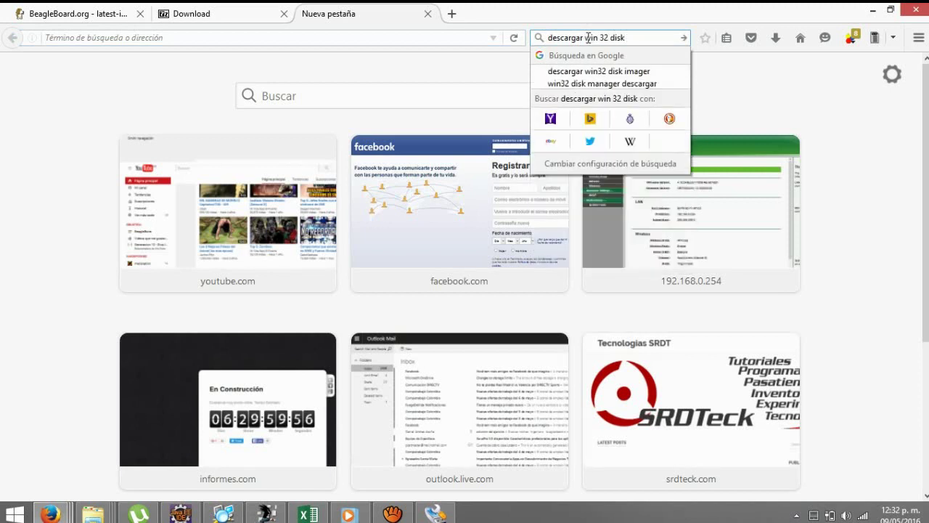
pyautogui.press('Down')
pyautogui.press('Return')
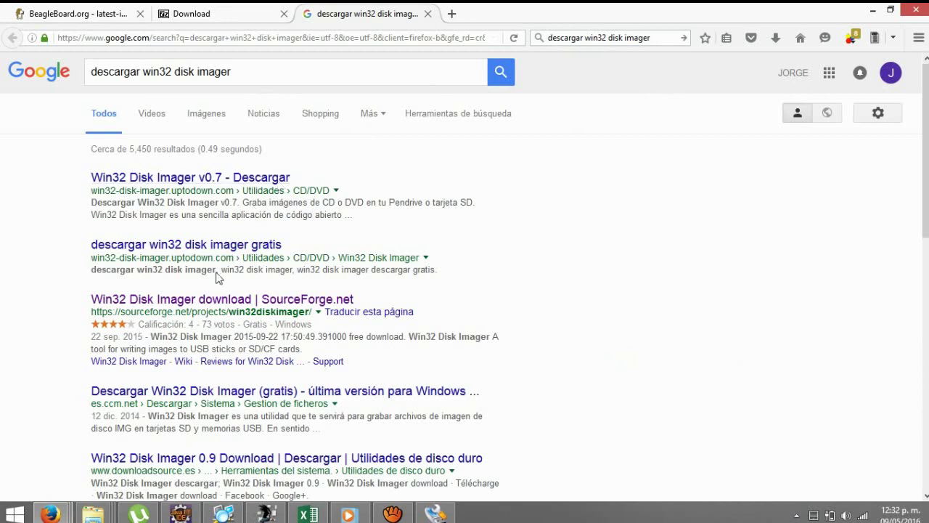
# Open the Win32 Disk Imager SourceForge page, then close Firefox with all three tabs.
pyautogui.click(232, 302)
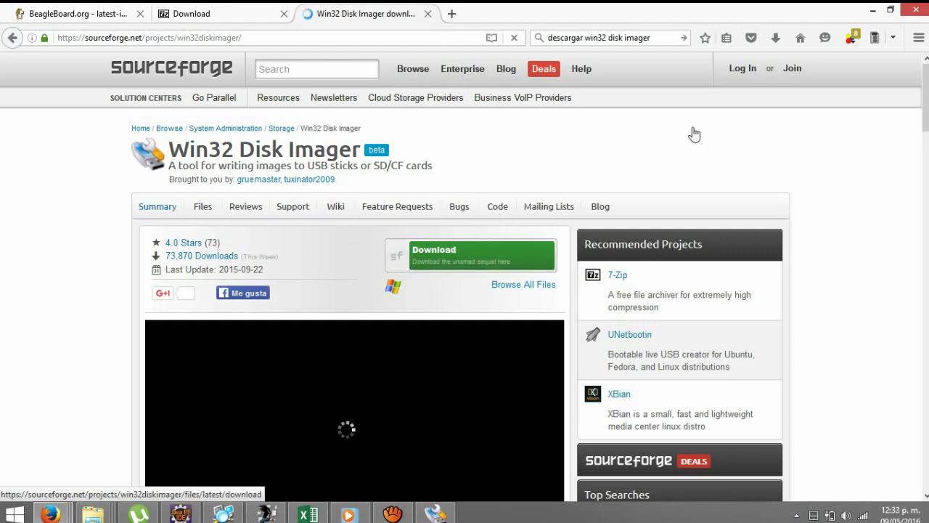
pyautogui.click(919, 12)
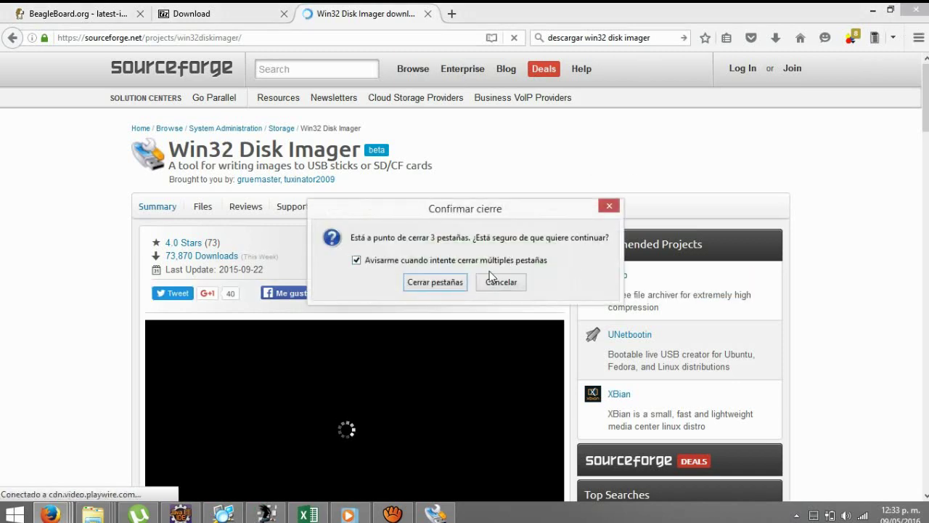
pyautogui.click(429, 284)
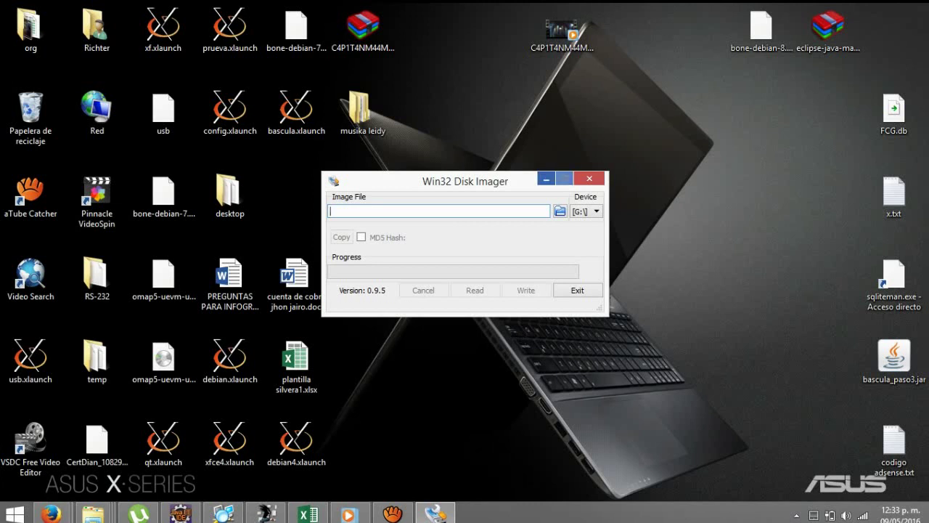
# Open the bone-debian-8.3 .xz archive in 7-Zip via the right-click Abrir comprimido option.
pyautogui.click(546, 180)
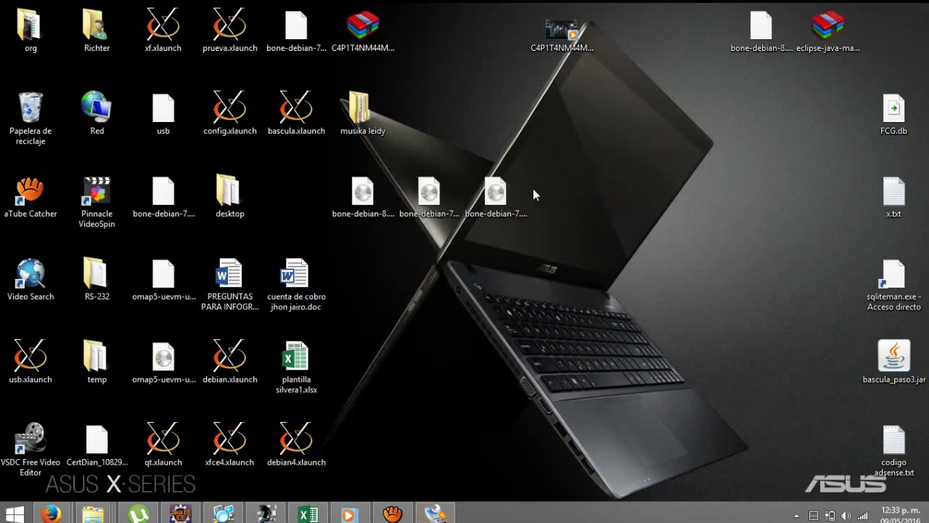
pyautogui.moveTo(759, 36); pyautogui.dragTo(627, 123)
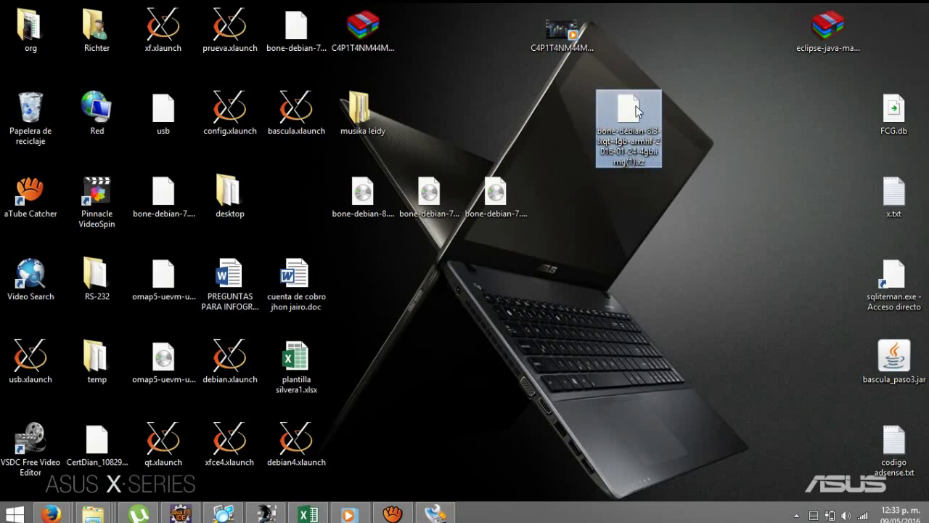
pyautogui.rightClick(636, 106)
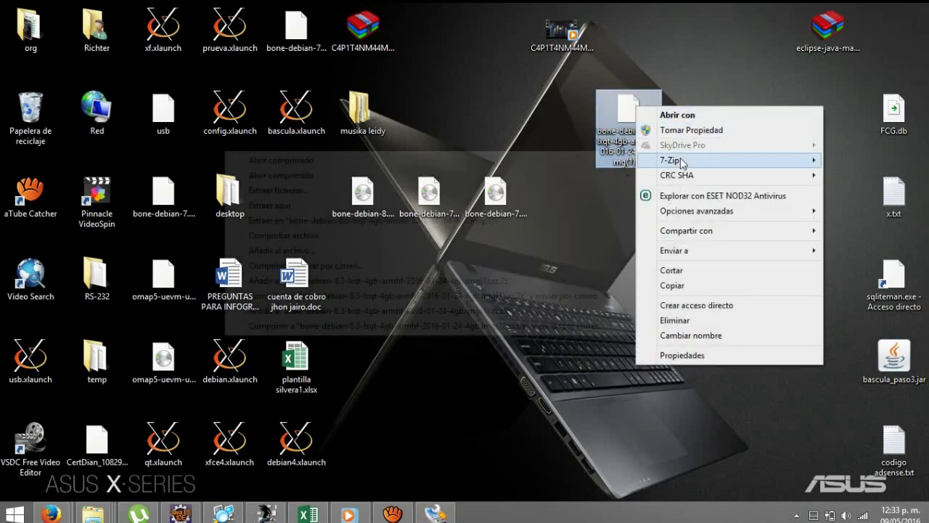
pyautogui.moveTo(682, 160)
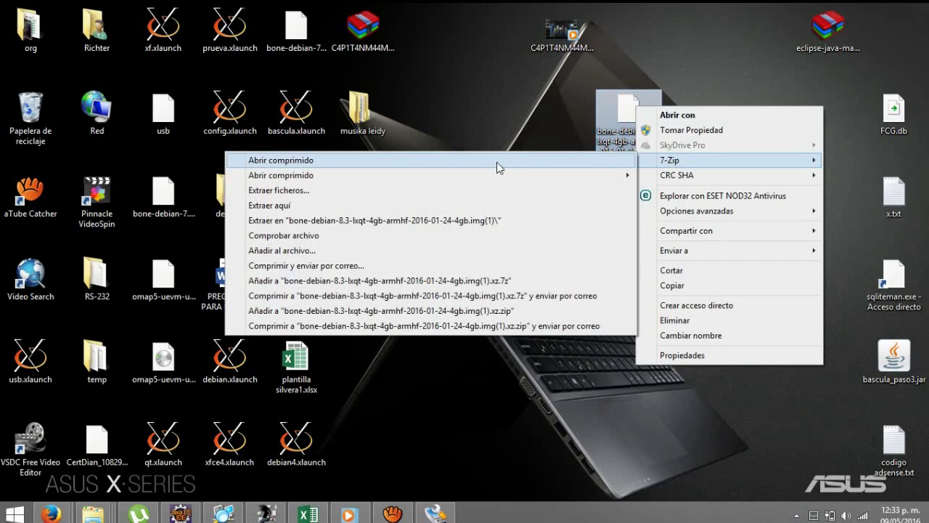
pyautogui.click(497, 162)
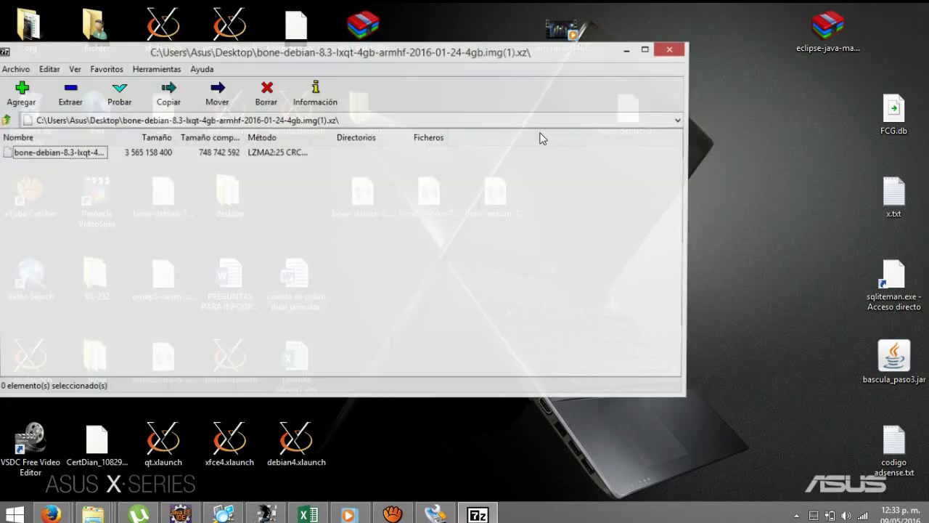
pyautogui.moveTo(338, 53); pyautogui.dragTo(923, 114)
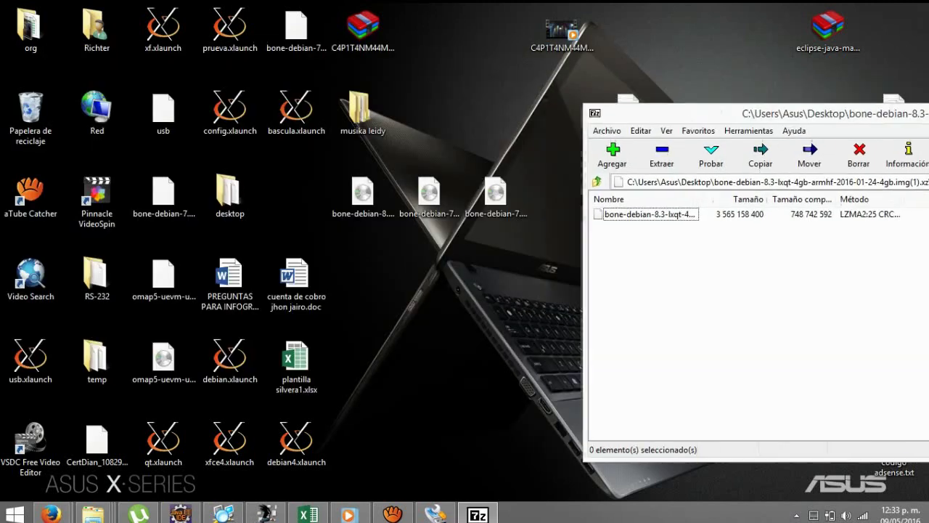
# Start extracting the disk image from the archive, then cancel the extraction at 24%.
pyautogui.click(647, 216)
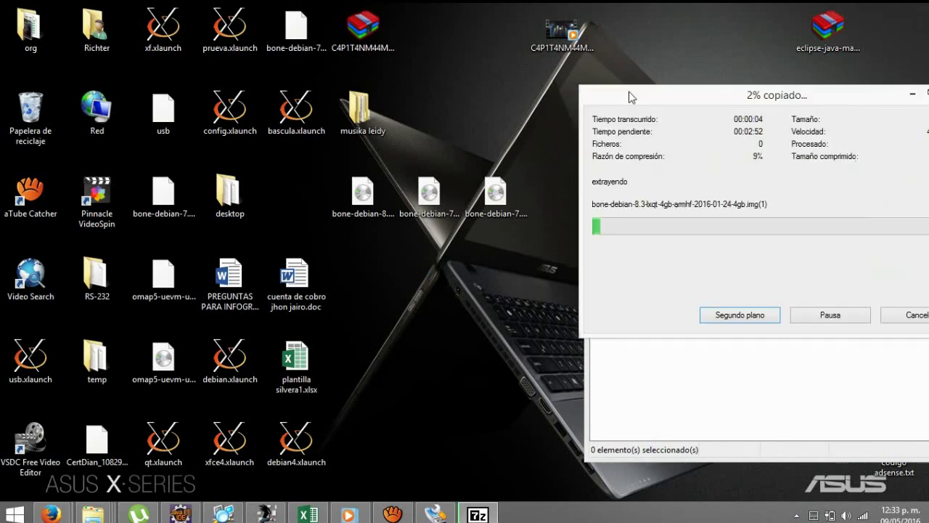
pyautogui.moveTo(629, 95); pyautogui.dragTo(270, 41)
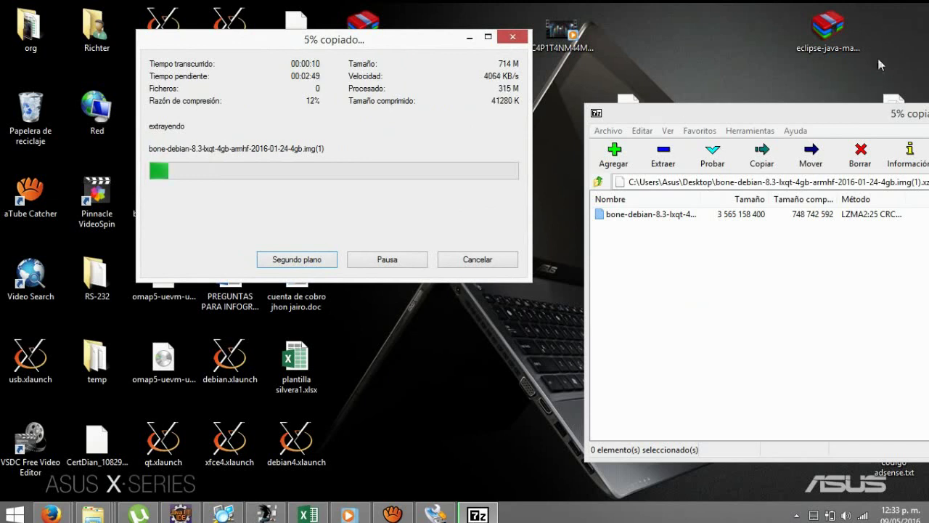
pyautogui.click(785, 116)
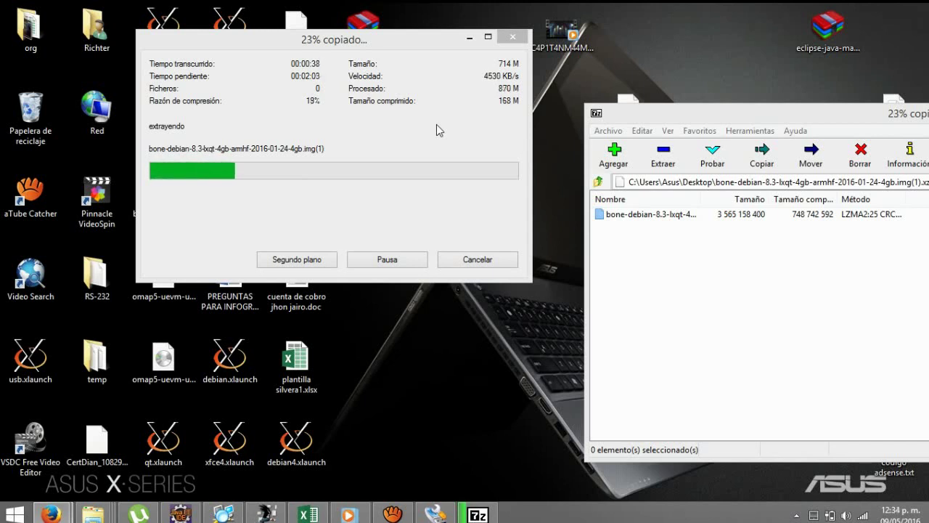
pyautogui.click(489, 270)
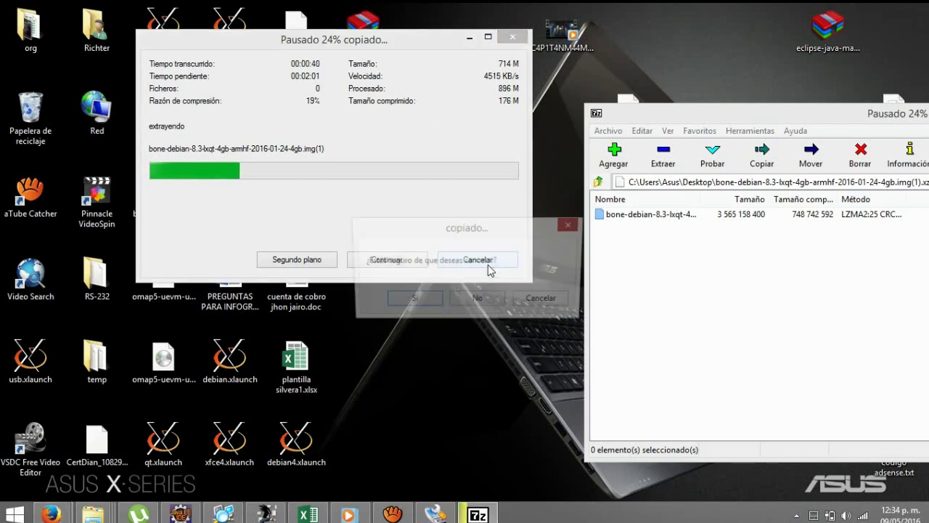
pyautogui.click(421, 302)
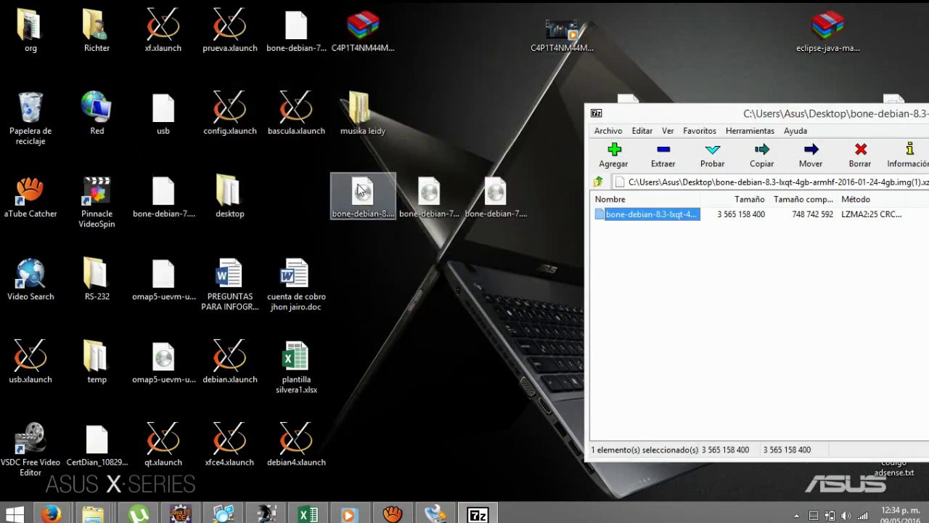
# Select the bone-debian-8 and bone-debian-7.9 image files on the desktop, then clear the selection.
pyautogui.click(362, 191)
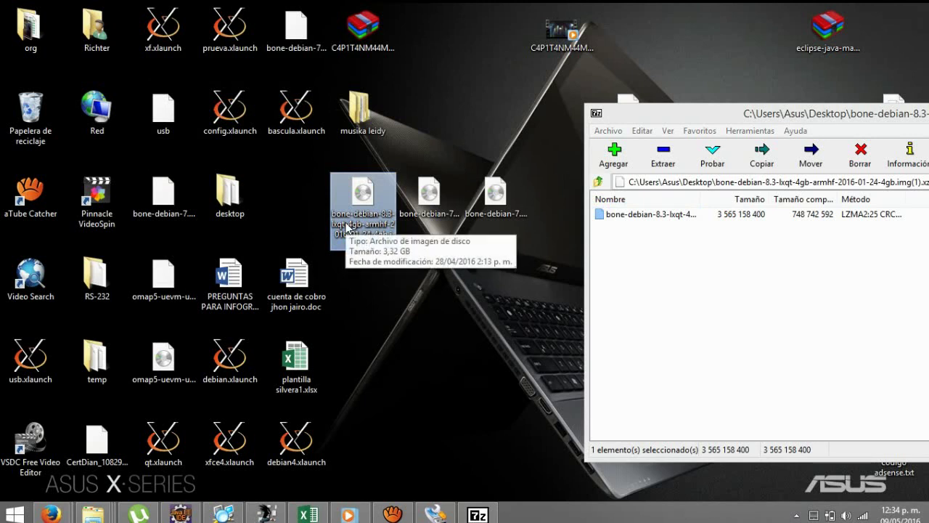
pyautogui.click(443, 210)
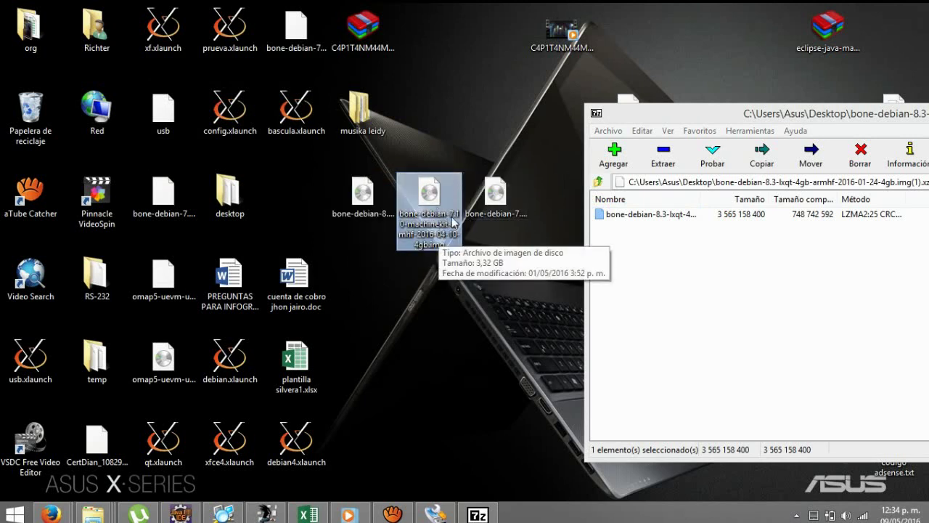
pyautogui.click(496, 231)
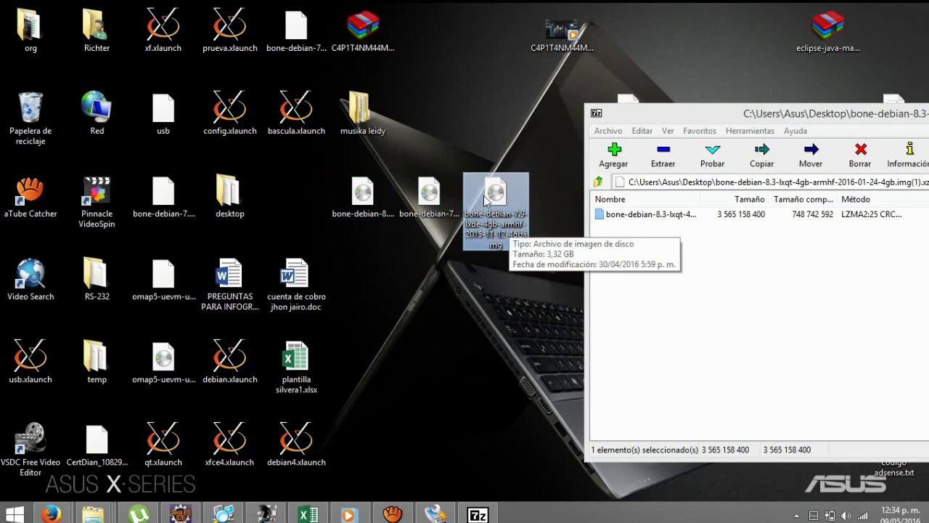
pyautogui.click(481, 148)
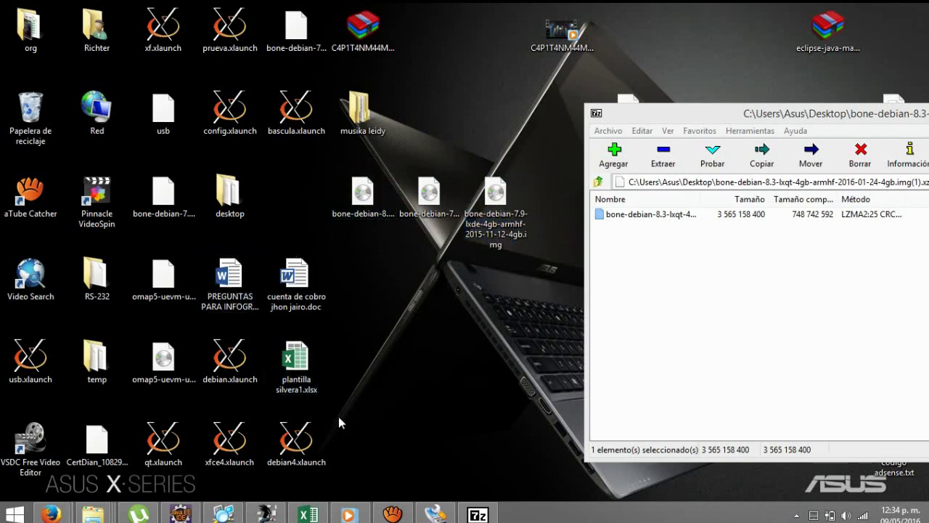
# View removable drive G: in File Explorer, close it, and bring Win32 Disk Imager forward.
pyautogui.press('super+e')
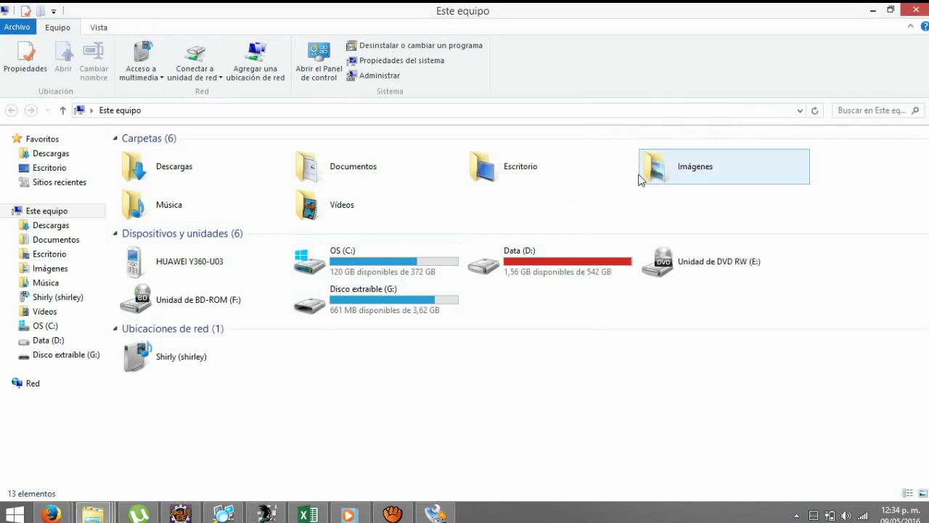
pyautogui.doubleClick(361, 301)
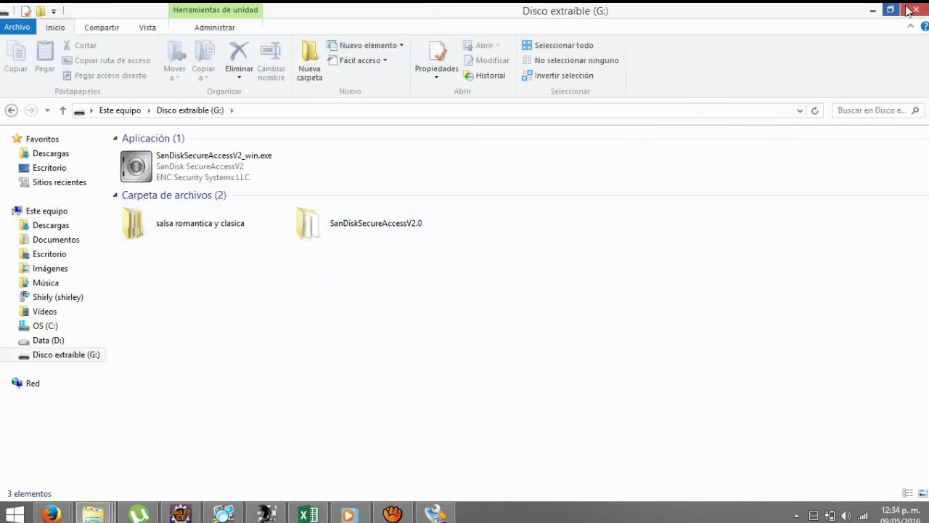
pyautogui.click(872, 11)
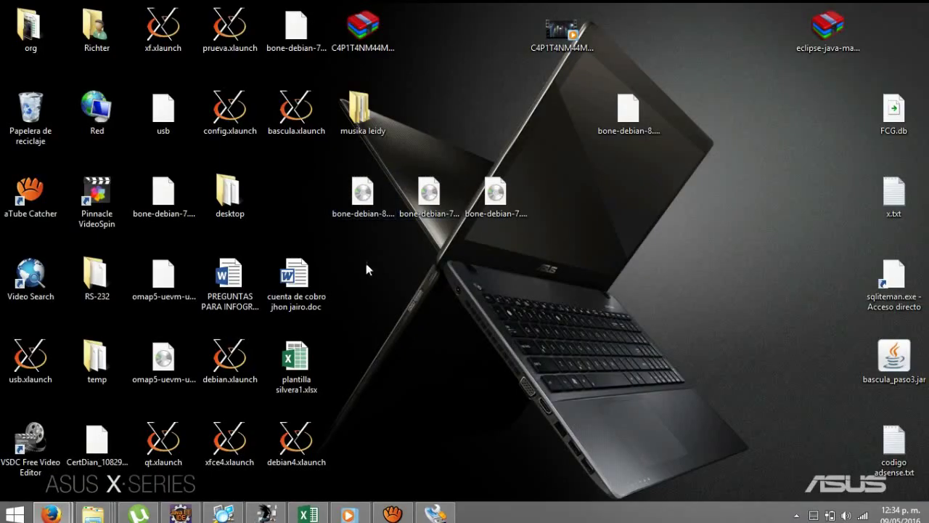
pyautogui.click(435, 513)
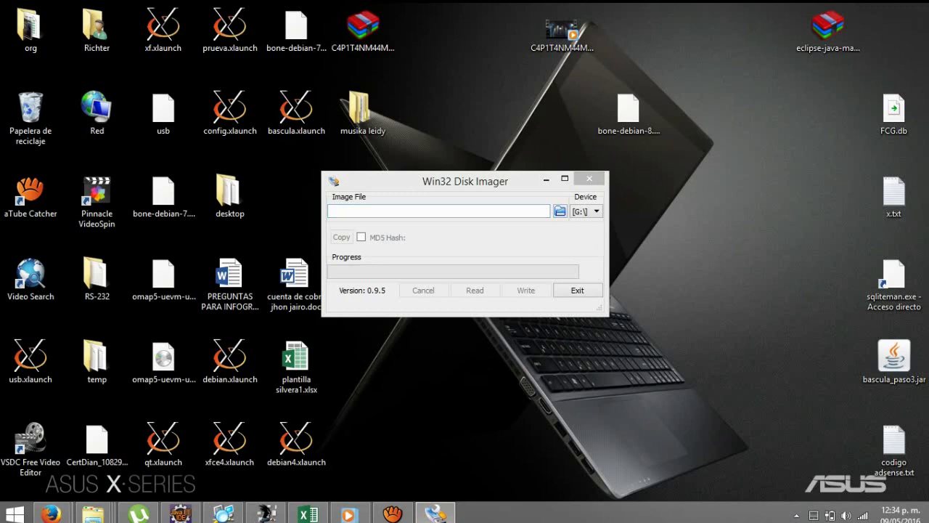
# Write bone-debian-7.9-lxde-4gb-armhf-2015-11-12-4gb.img from the desktop to drive G:, confirming the overwrite.
pyautogui.click(560, 210)
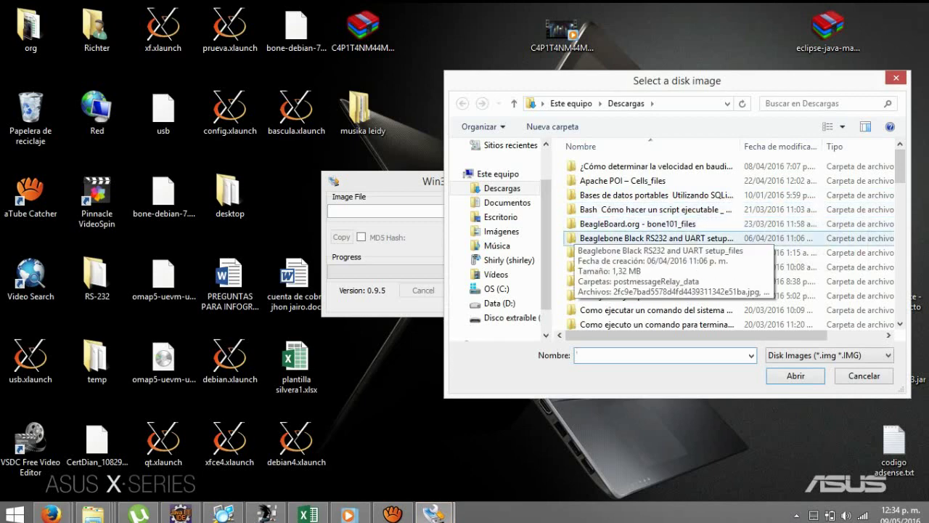
pyautogui.scroll(-4, 653, 266)
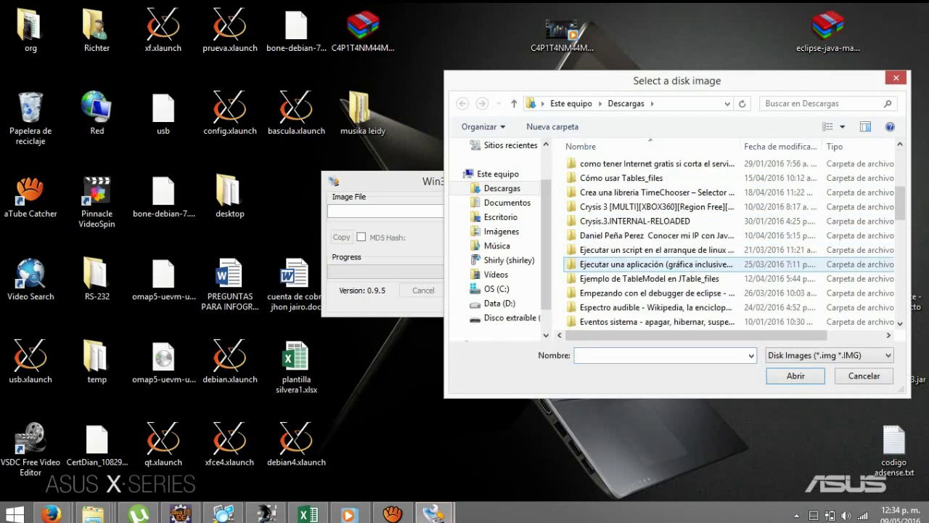
pyautogui.click(508, 217)
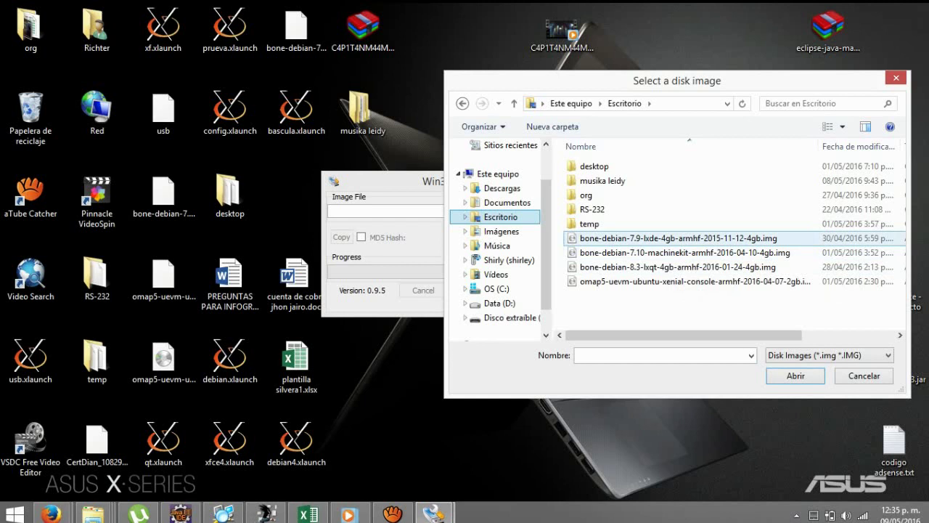
pyautogui.doubleClick(652, 239)
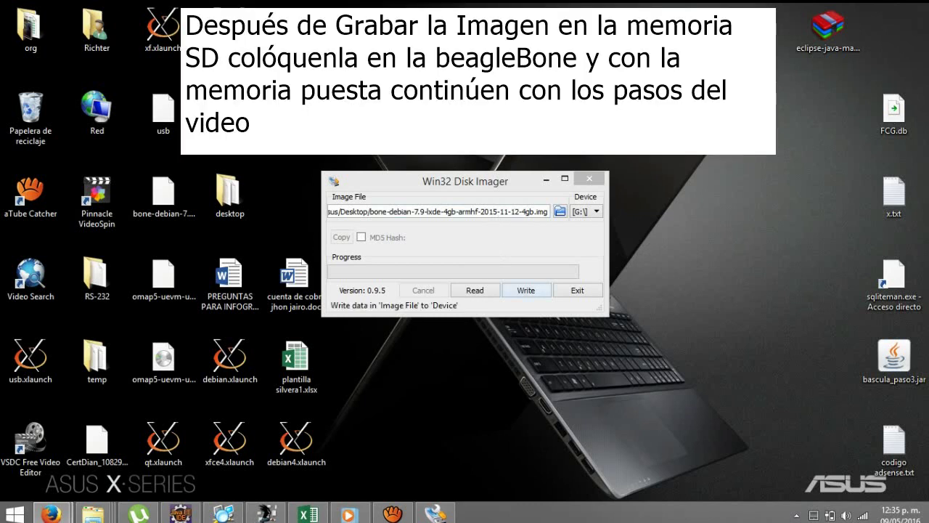
pyautogui.click(526, 289)
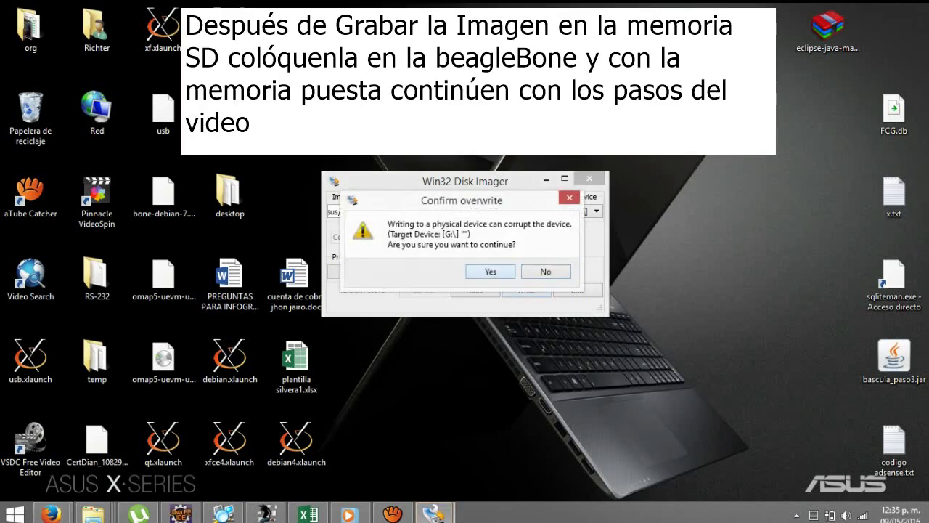
pyautogui.click(546, 271)
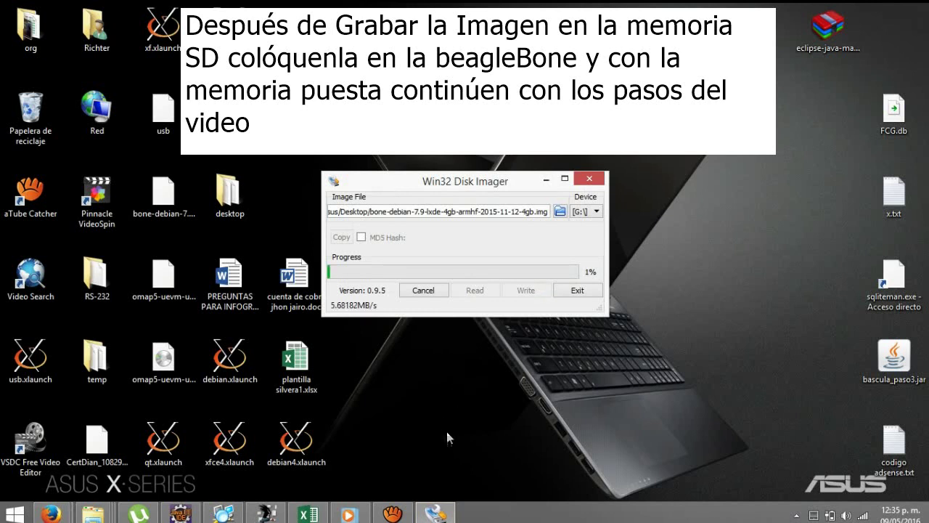
# Stop the aTube Catcher screen recording and bring up the Windows Start screen.
pyautogui.click(397, 510)
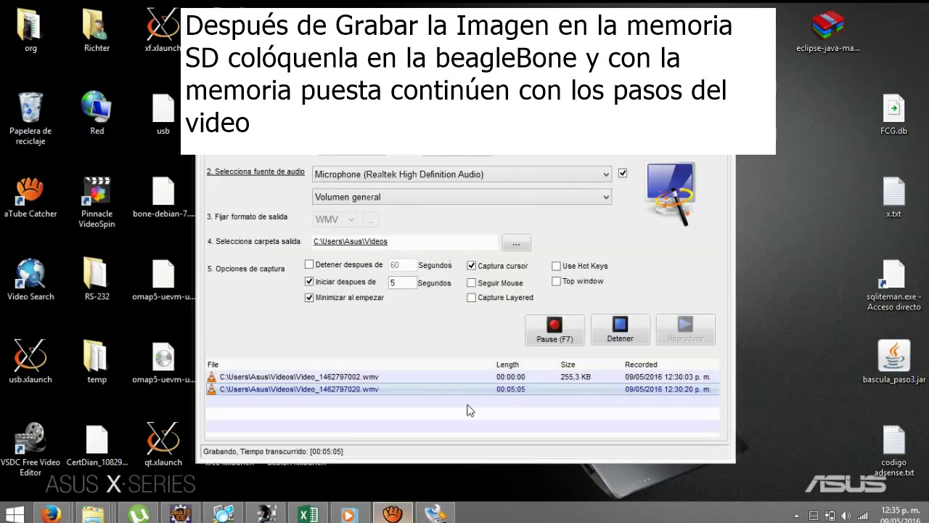
pyautogui.click(604, 337)
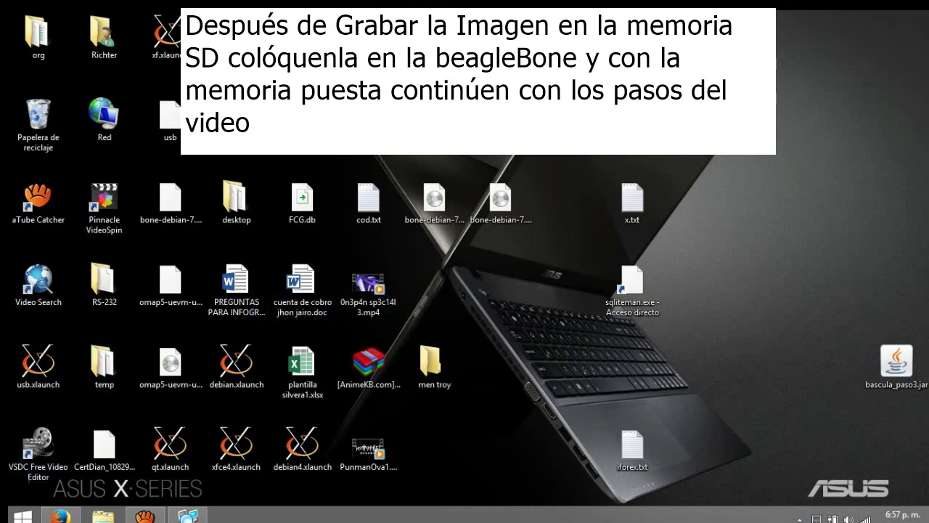
pyautogui.click(23, 517)
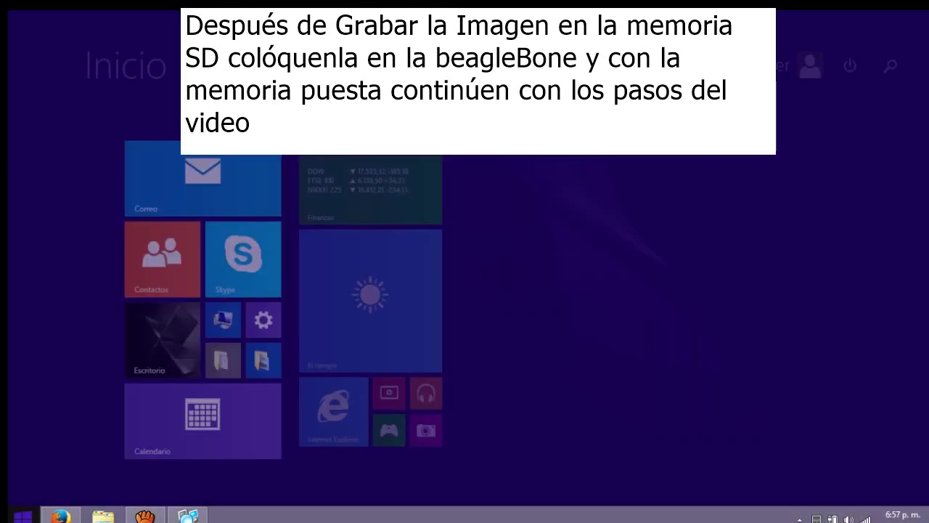
# Launch Advanced IP Scanner, scan 192.168.7.1–192.168.7.254, and select the beaglebone at 192.168.7.2.
pyautogui.click(188, 516)
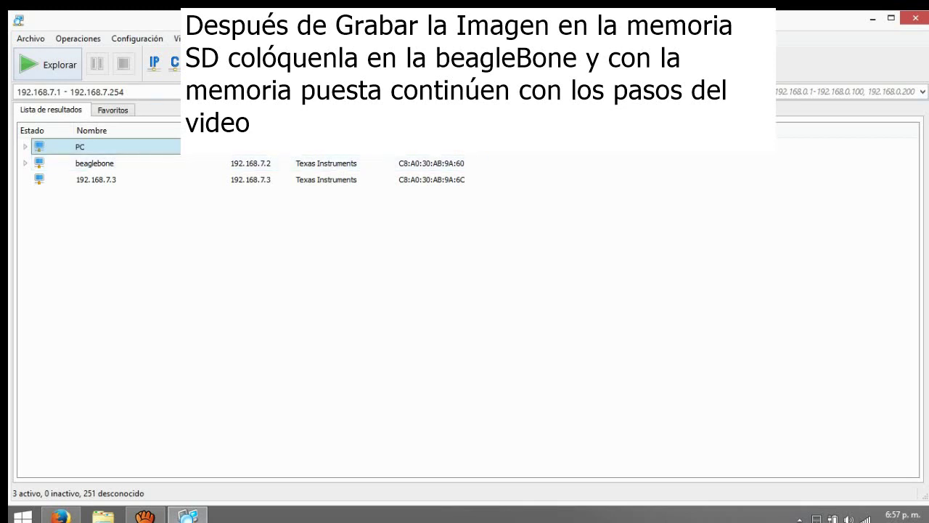
pyautogui.hotkey('ctrl', 'r')
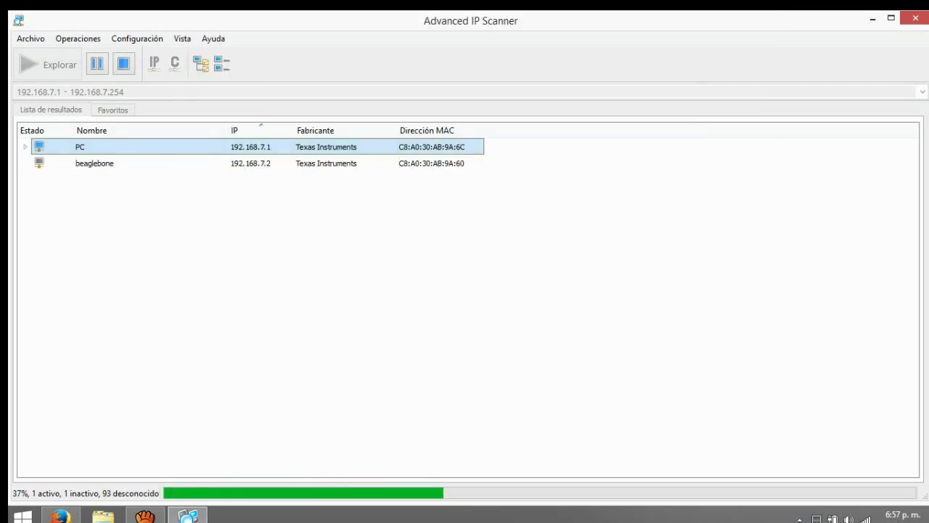
pyautogui.click(94, 162)
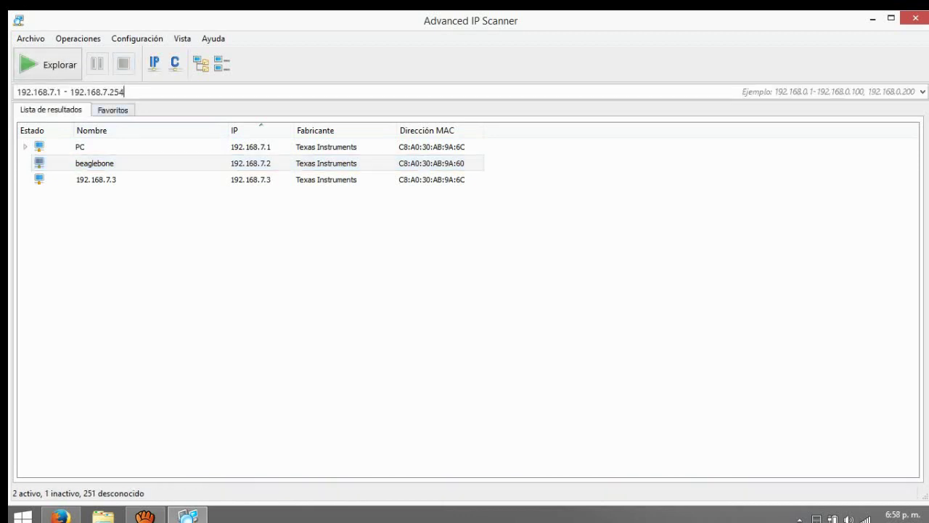
pyautogui.press('Tab')
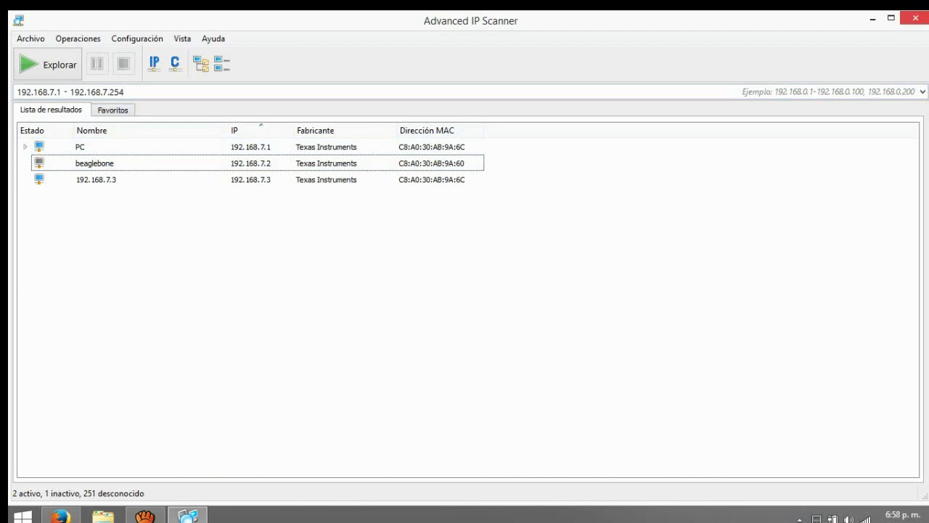
# Minimize the scanner to view the desktop, then restore its window.
pyautogui.click(873, 19)
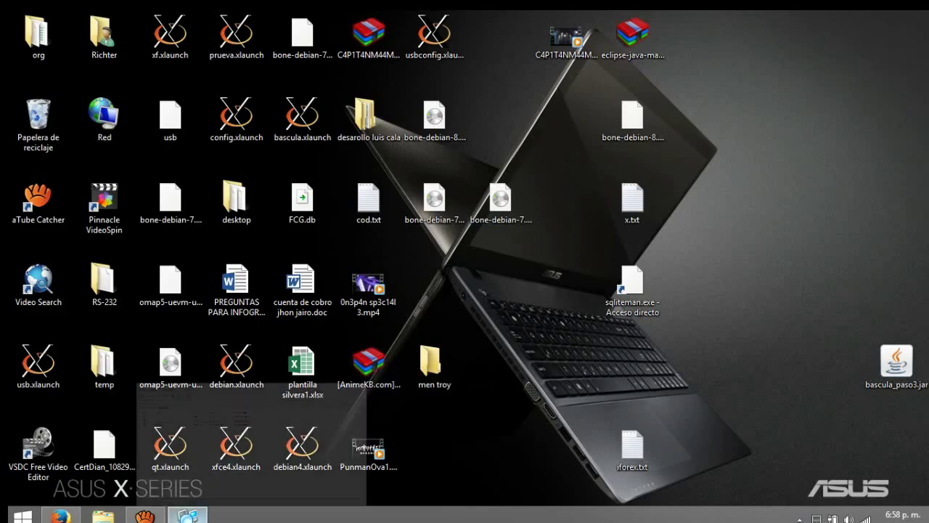
pyautogui.click(188, 515)
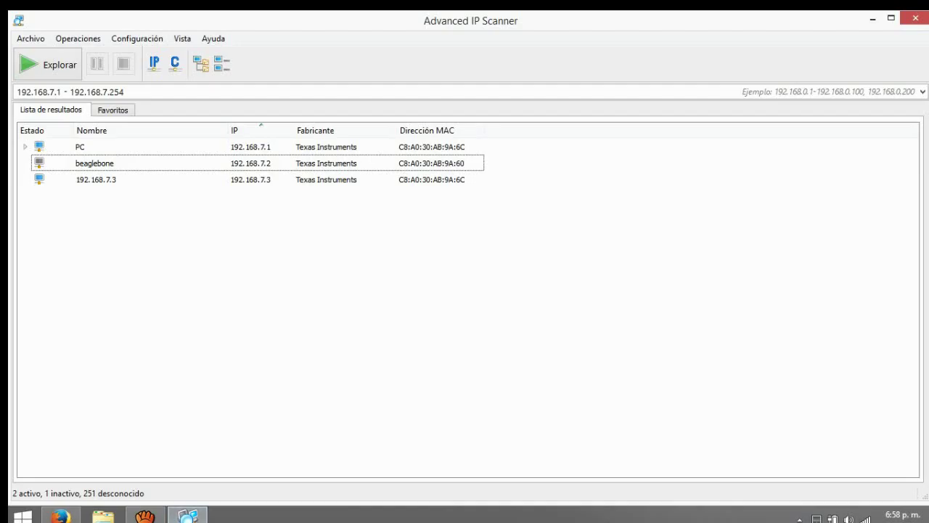
pyautogui.click(188, 516)
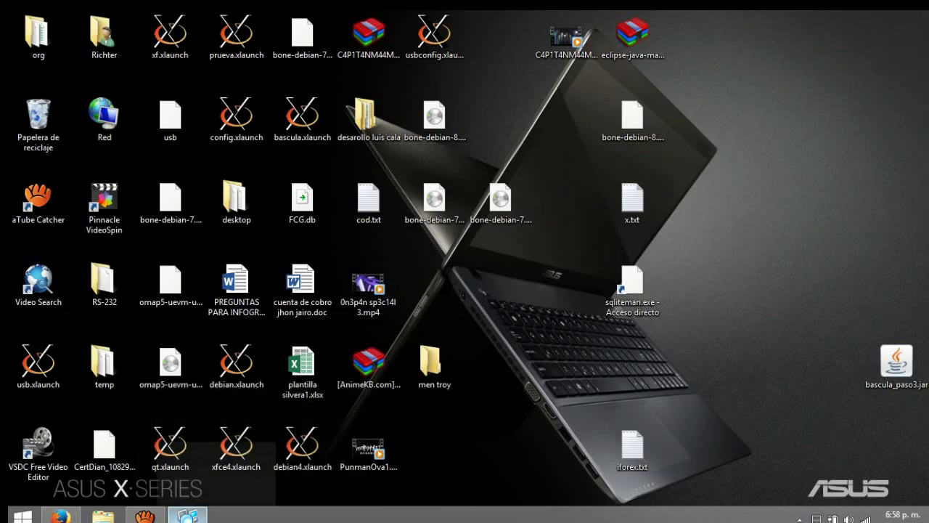
pyautogui.click(188, 515)
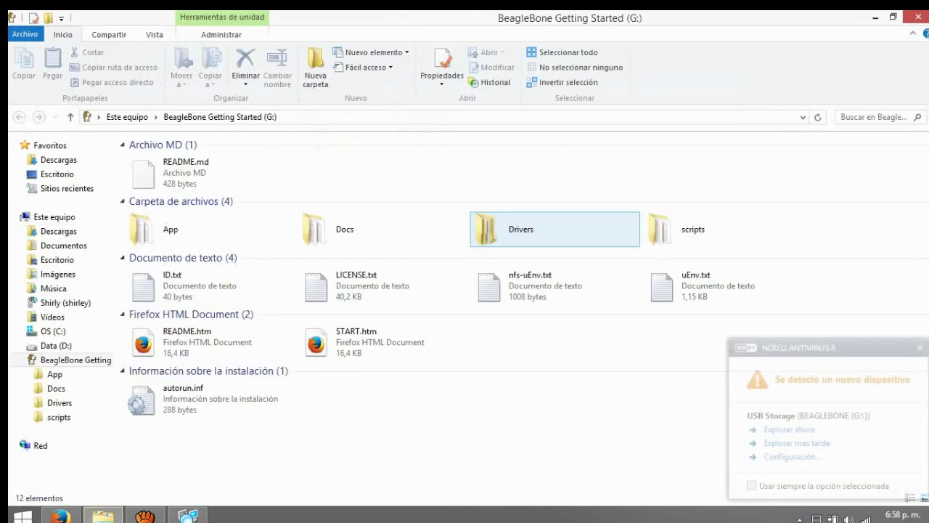
# Close the BeagleBone Getting Started window, rescan, select beaglebone at 192.168.7.2, then close the scanner.
pyautogui.click(915, 17)
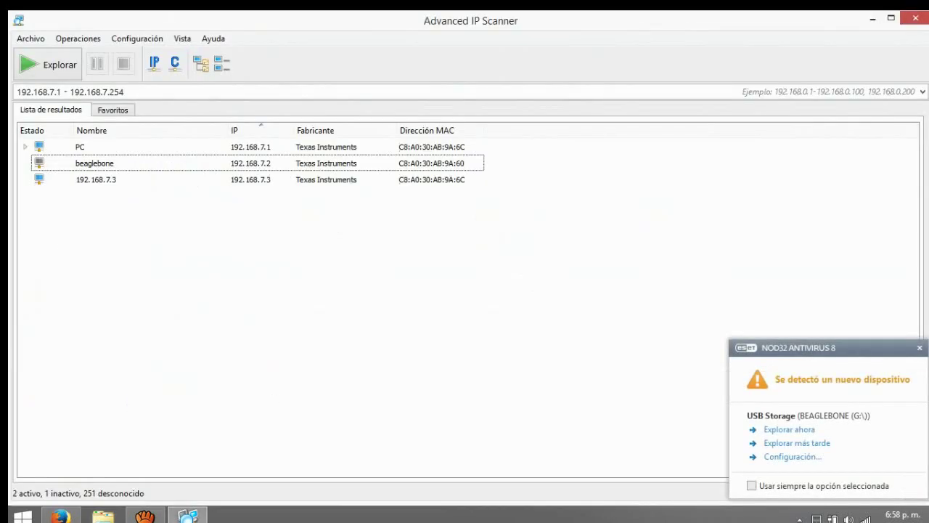
pyautogui.click(48, 64)
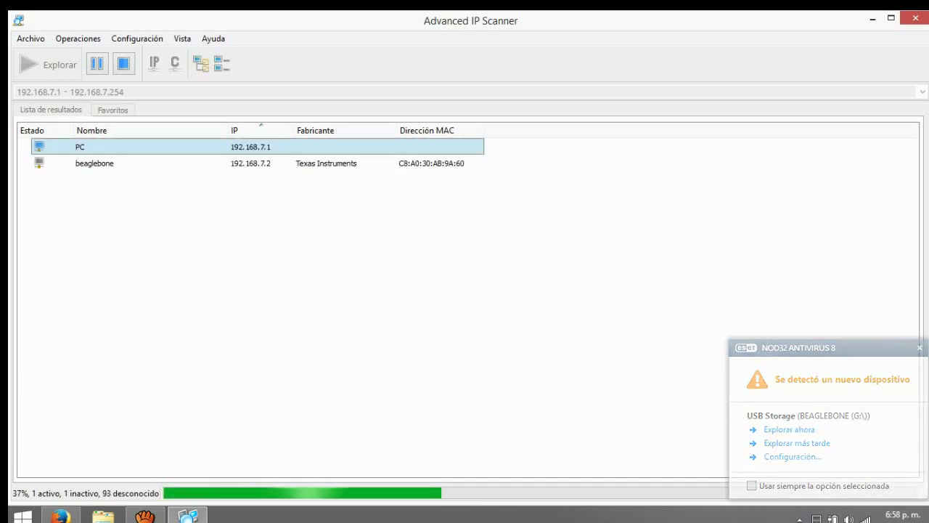
pyautogui.hotkey('shift', 'Down')
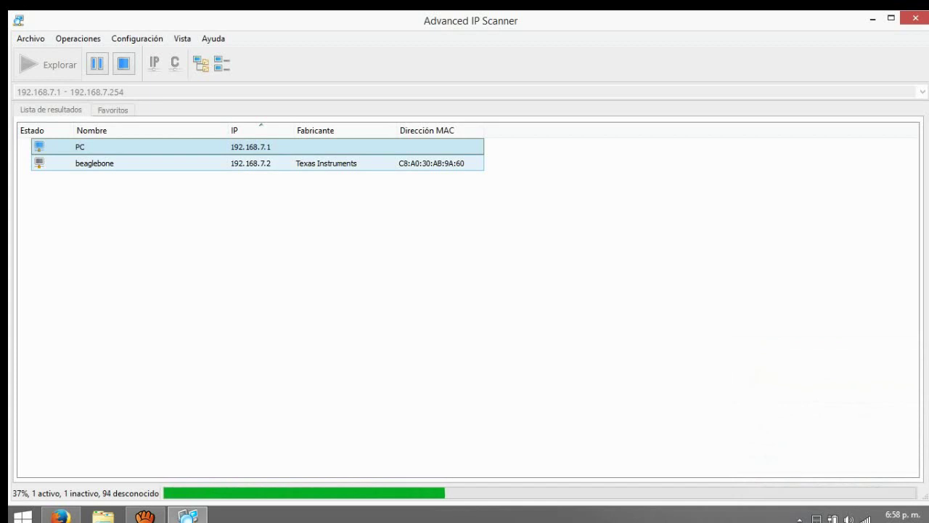
pyautogui.click(94, 163)
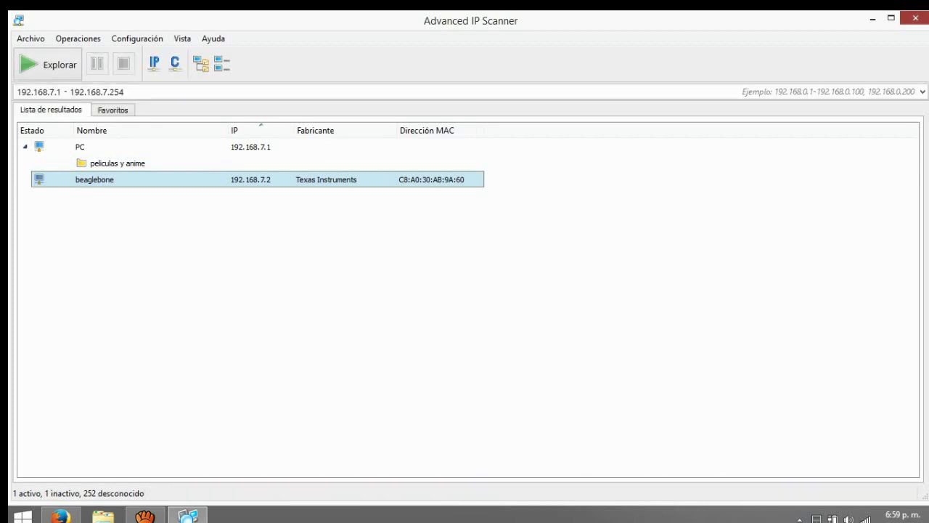
pyautogui.click(915, 18)
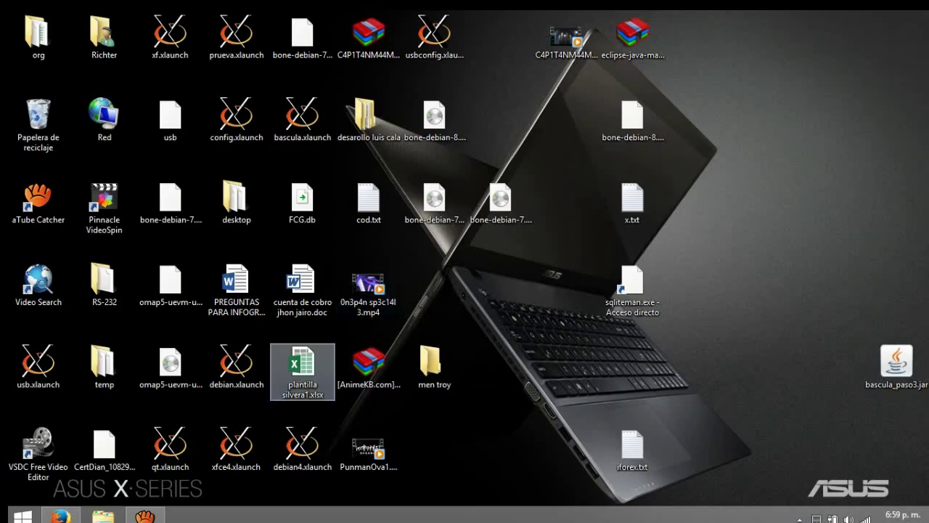
# Launch Advanced IP Scanner via a Start search for 'ip' and scan the 192.168.7.x range.
pyautogui.press('super')
pyautogui.write('ip Scanner')
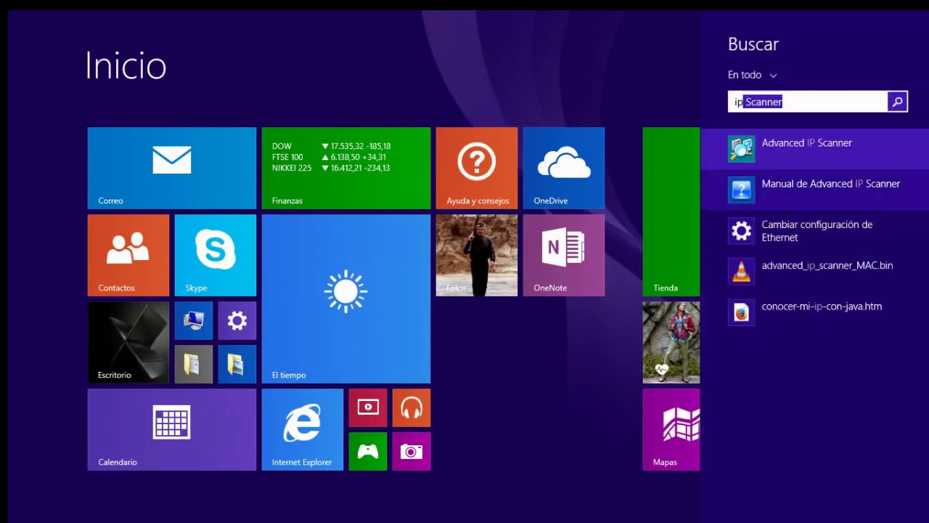
pyautogui.press('super')
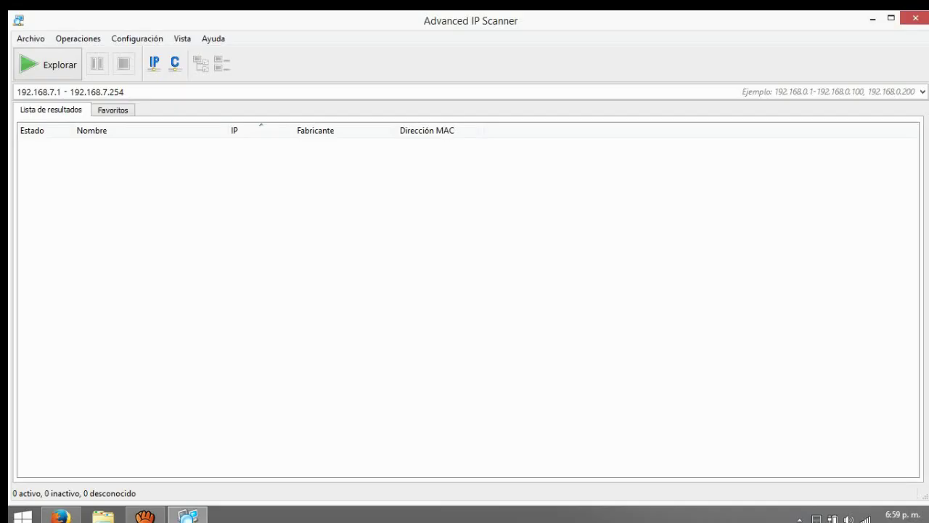
pyautogui.press('Return')
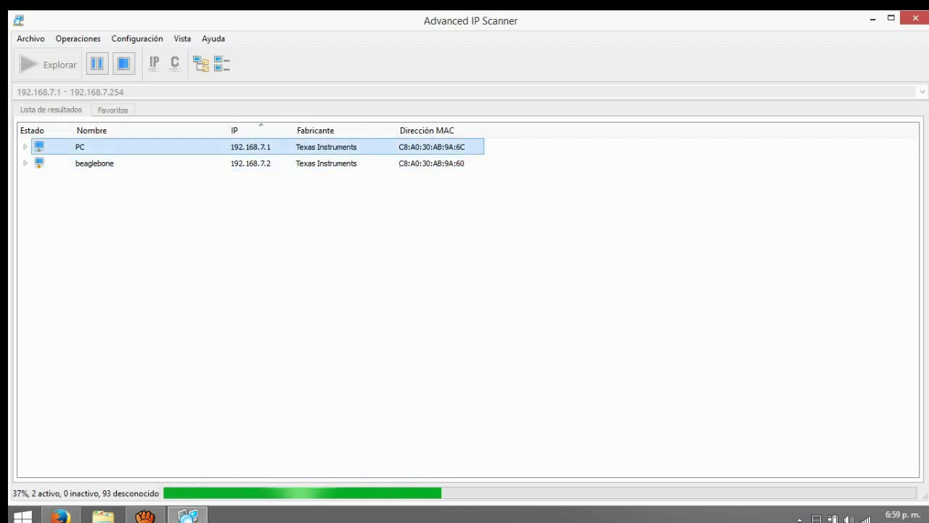
# Expand the beaglebone result and open its HTTP page at 192.168.7.2:8080 in Firefox.
pyautogui.click(80, 146)
pyautogui.click(25, 162)
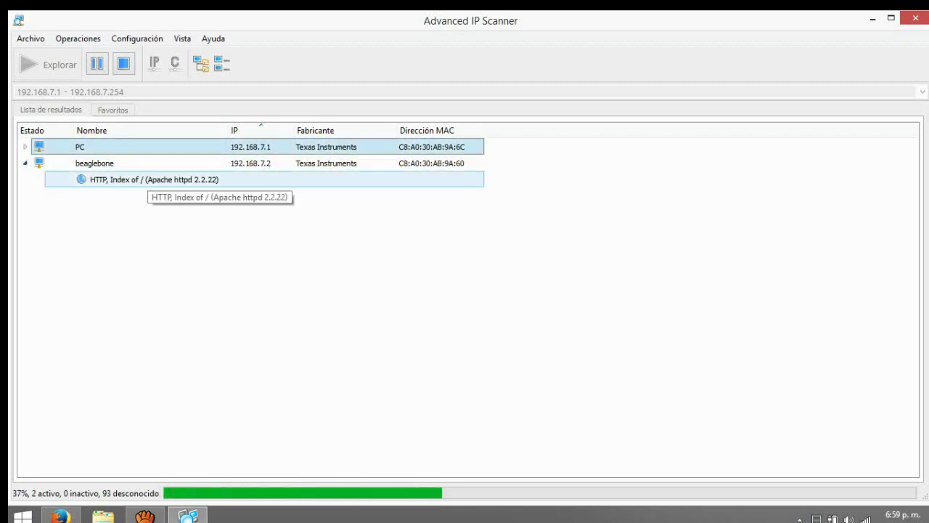
pyautogui.click(94, 163)
pyautogui.doubleClick(152, 180)
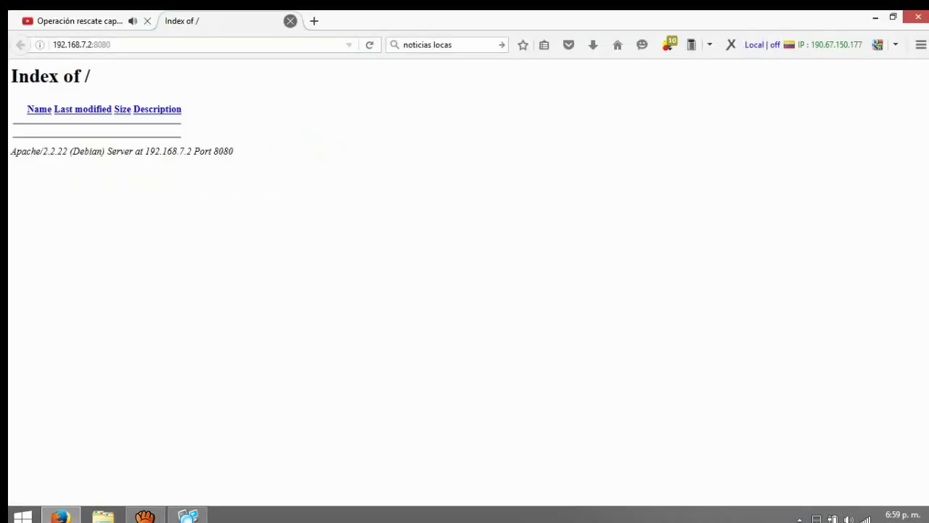
# Close the beaglebone's Index of / page in Firefox and minimize Advanced IP Scanner.
pyautogui.click(290, 20)
pyautogui.hotkey('alt', 'Tab')
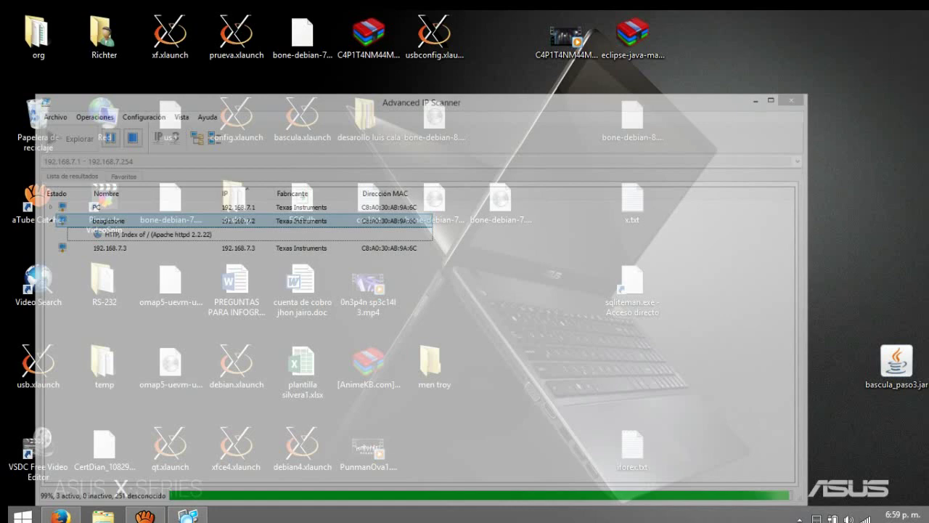
pyautogui.click(873, 18)
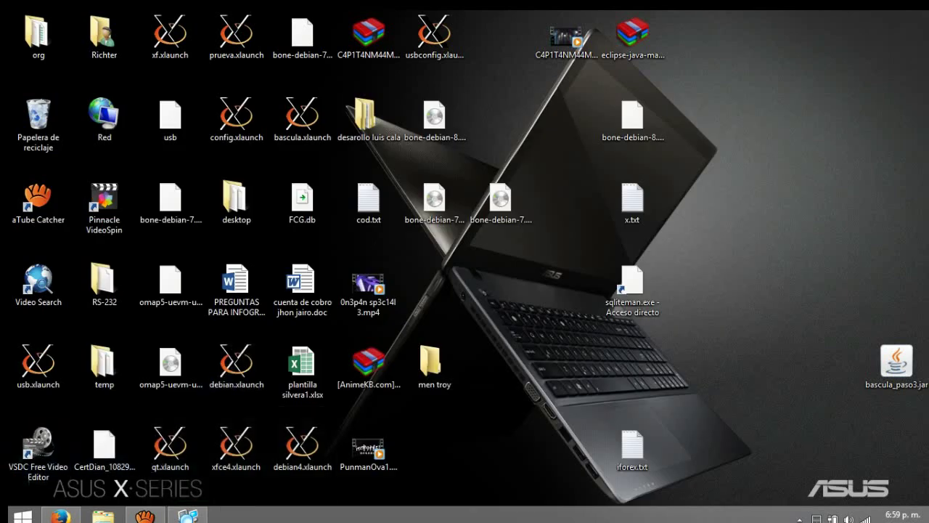
# Launch PuTTY from a Start search and connect over SSH to host 192.168.7.2.
pyautogui.click(22, 515)
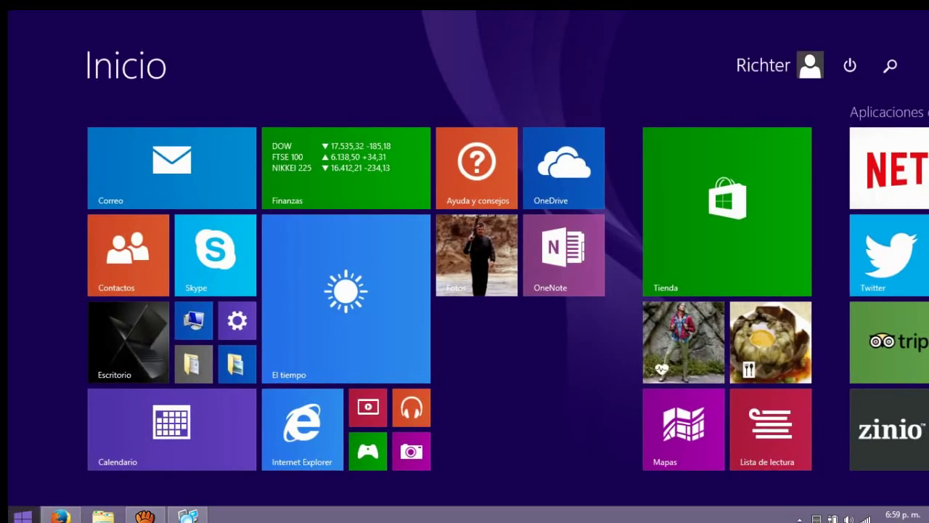
pyautogui.write('putty')
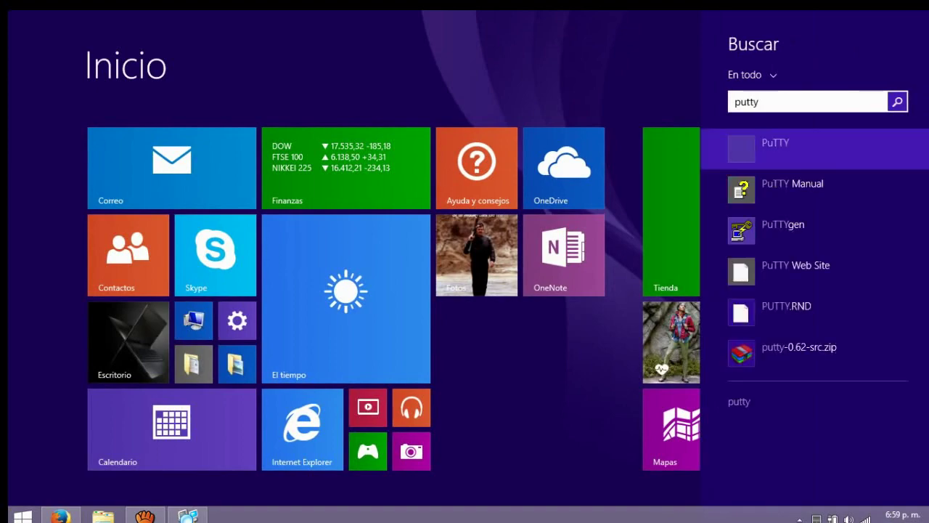
pyautogui.press('Return')
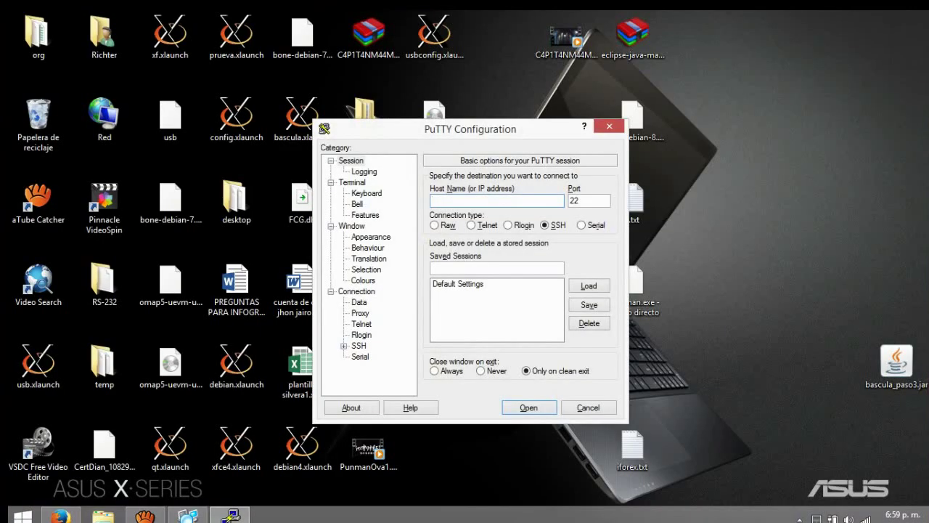
pyautogui.write('192.168.7.2')
pyautogui.press('Return')
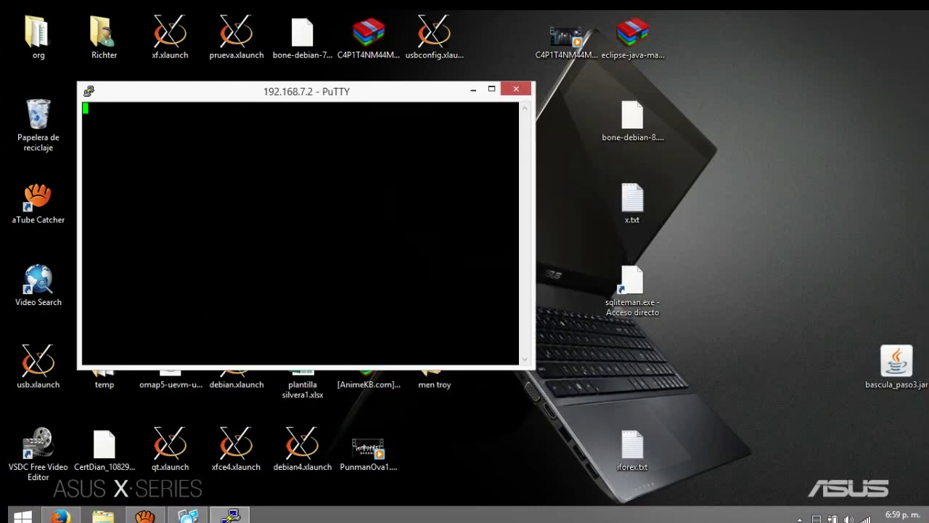
# Log into the BeagleBone as root and list the home folder with dir.
pyautogui.moveTo(60, 515)
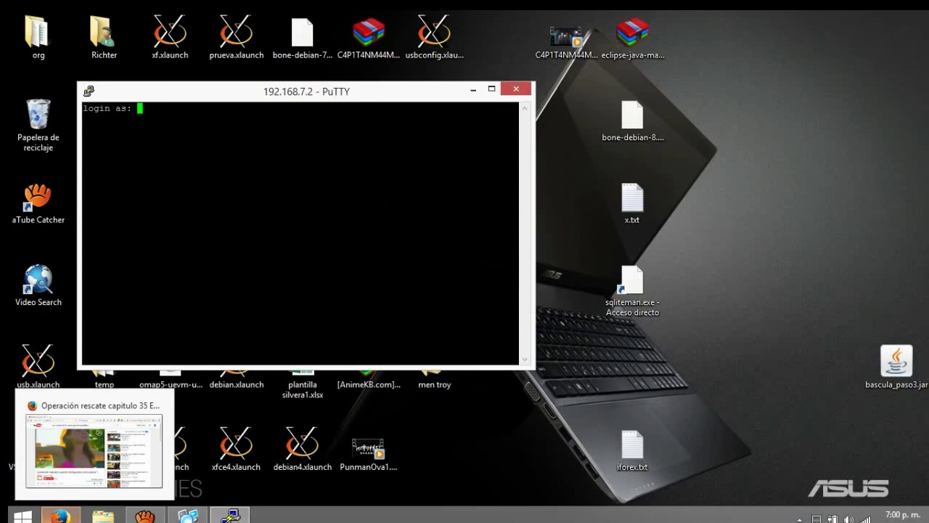
pyautogui.write('root')
pyautogui.press('Return')
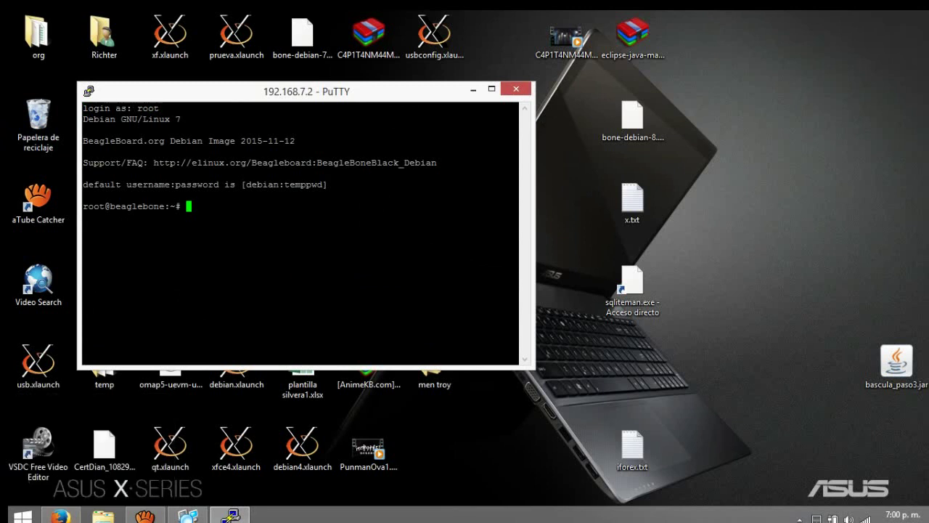
pyautogui.write('dir')
pyautogui.press('Return')
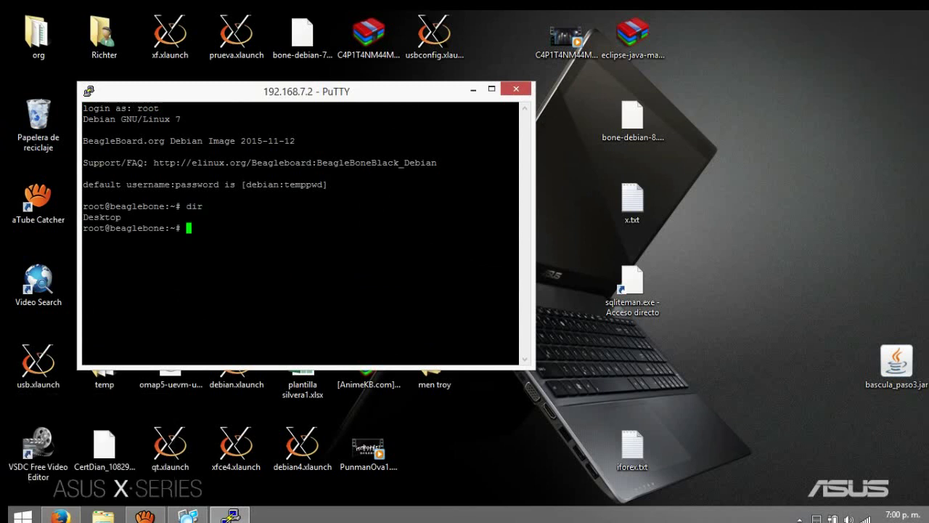
# Change to the filesystem root with cd / and list its directories, spotting boot.
pyautogui.write('cd /')
pyautogui.press('Return')
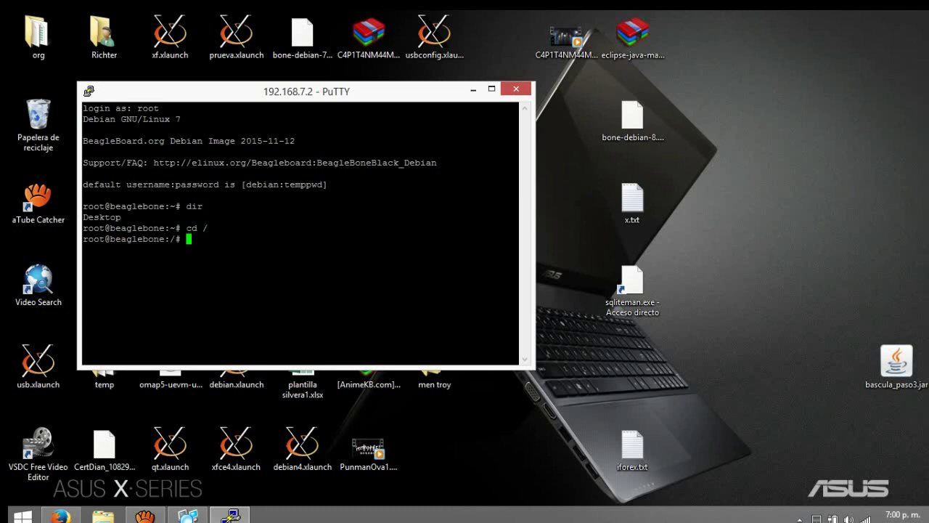
pyautogui.write('dir')
pyautogui.press('Return')
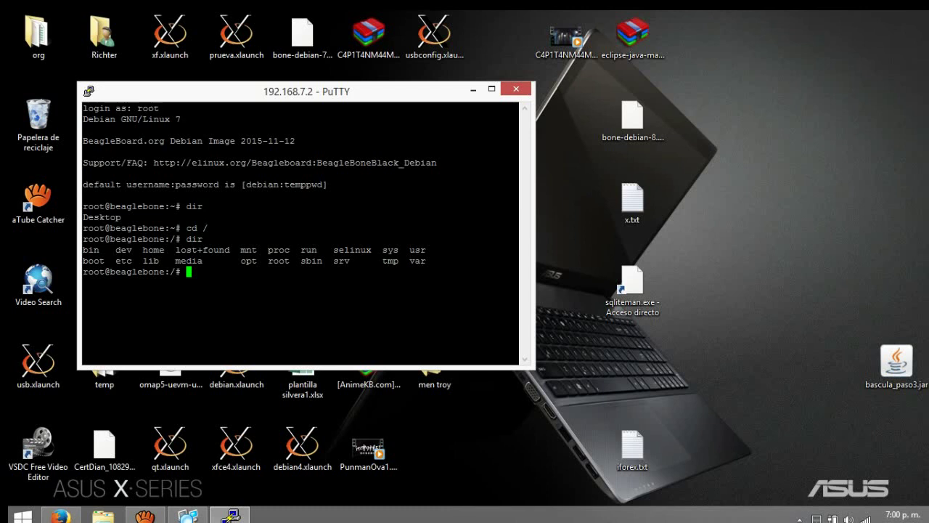
pyautogui.moveTo(111, 261); pyautogui.dragTo(427, 249)
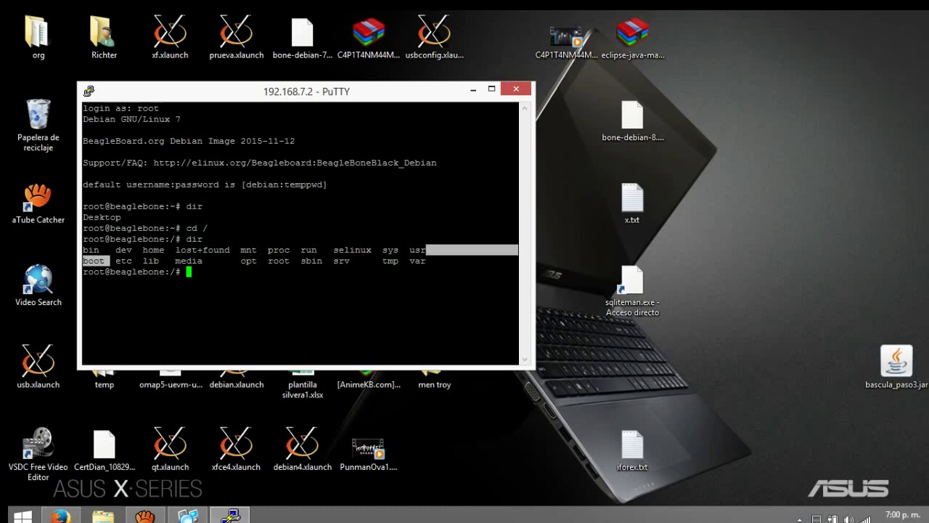
pyautogui.click(427, 250)
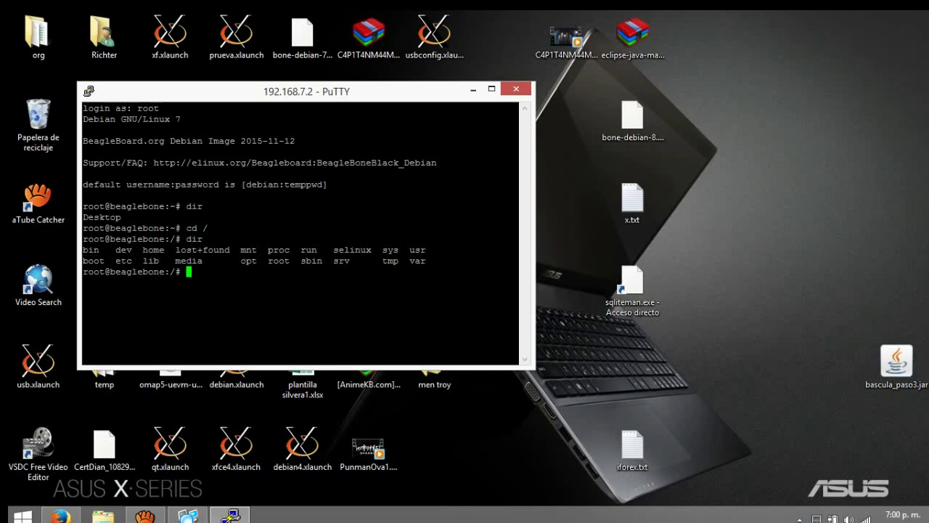
# Enter /boot with cd boot and list its contents, locating uEnv.txt.
pyautogui.write('cd boot')
pyautogui.press('Return')
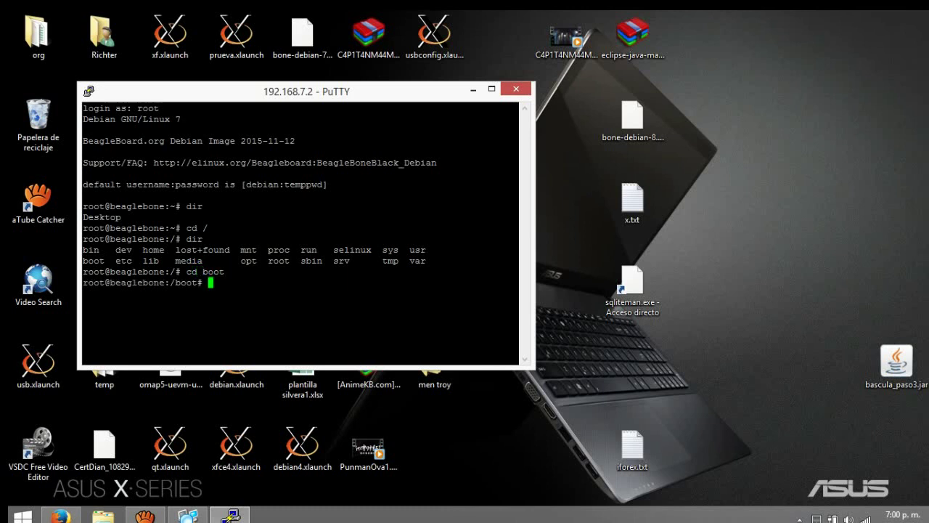
pyautogui.write('dir')
pyautogui.press('Return')
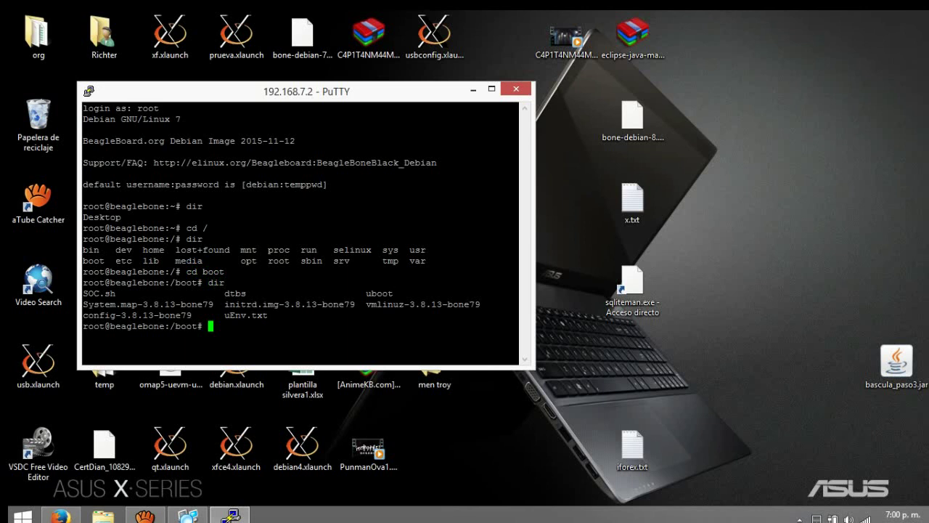
pyautogui.moveTo(520, 315); pyautogui.dragTo(268, 315)
pyautogui.click(240, 315)
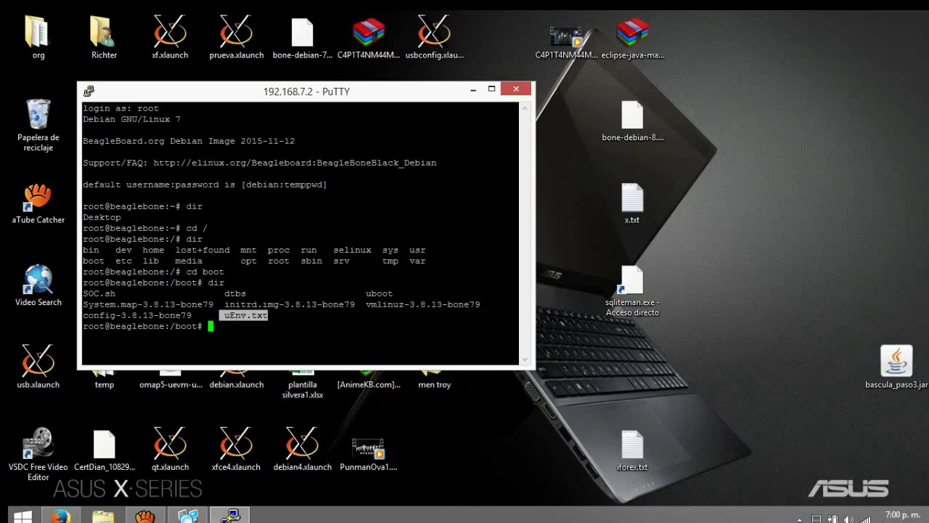
pyautogui.click(268, 315)
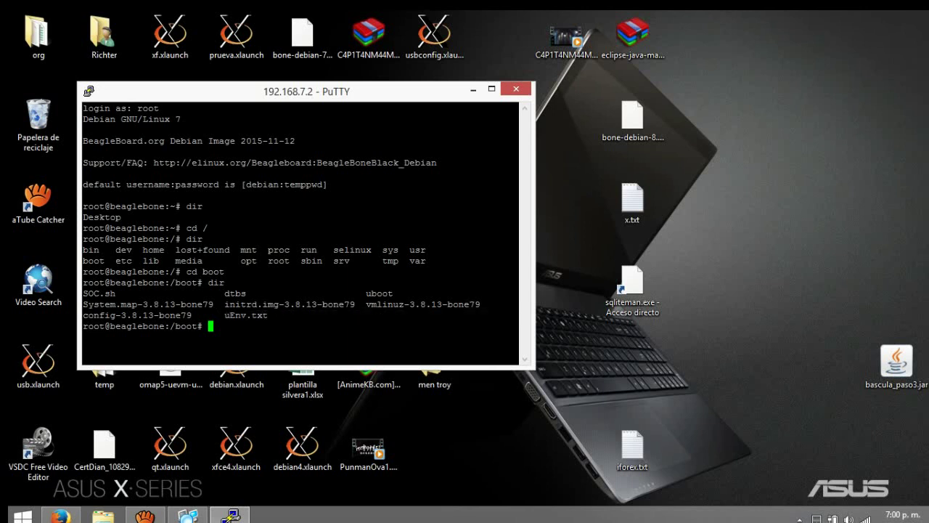
# Type the command sudo nano uEnv.txt at the prompt.
pyautogui.write('sudo nano uEnv')
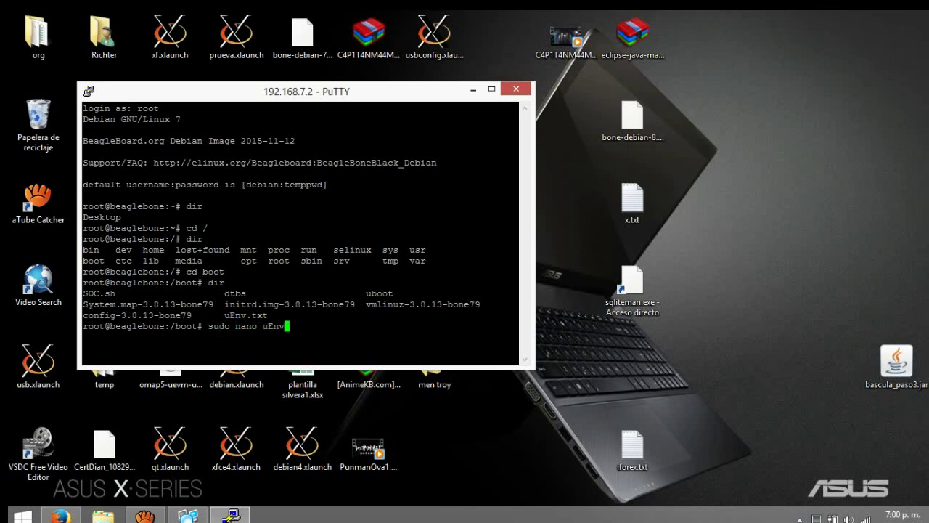
pyautogui.write('.txt')
# Open uEnv.txt in nano and delete the # before the init-eMMC-flasher-v3.sh cmdline line.
pyautogui.press('Return')
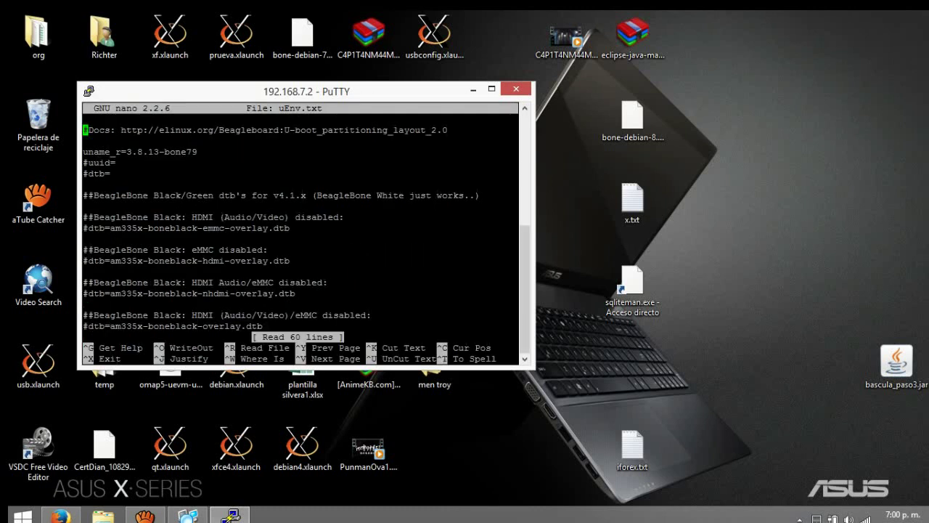
pyautogui.press('Down')
pyautogui.press('Down')
pyautogui.press('Down')
pyautogui.press('Down')
pyautogui.press('Down')
pyautogui.press('Down')
pyautogui.click(492, 89)
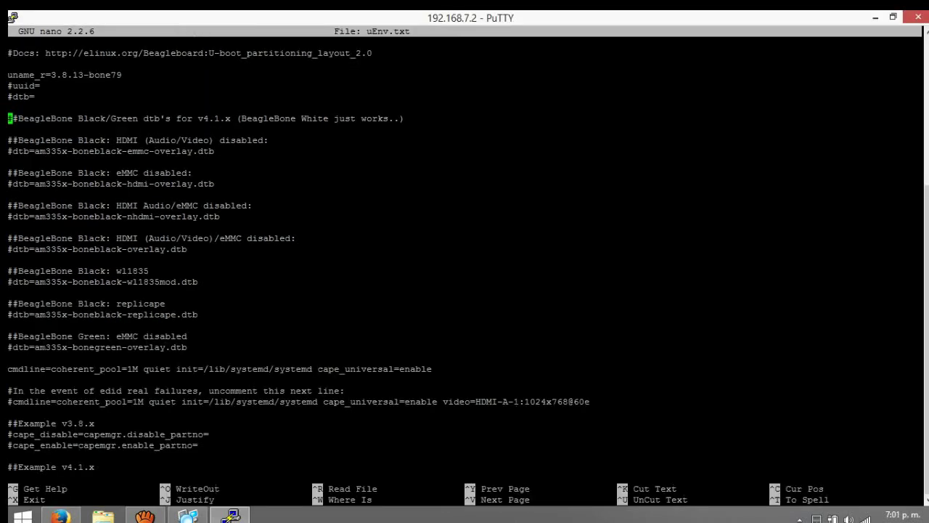
pyautogui.press('Down')
pyautogui.press('Down')
pyautogui.press('Down')
pyautogui.press('Down')
pyautogui.press('Down')
pyautogui.press('Down')
pyautogui.press('Down')
pyautogui.press('Down')
pyautogui.press('Down')
pyautogui.press('Down')
pyautogui.press('Down')
pyautogui.press('Down')
pyautogui.press('Down')
pyautogui.press('Down')
pyautogui.press('Down')
pyautogui.press('Down')
pyautogui.press('Down')
pyautogui.press('Down')
pyautogui.press('Down')
pyautogui.press('Down')
pyautogui.press('Down')
pyautogui.press('Down')
pyautogui.press('Down')
pyautogui.press('Down')
pyautogui.press('Down')
pyautogui.press('Down')
pyautogui.press('Down')
pyautogui.press('Down')
pyautogui.press('Down')
pyautogui.press('Down')
pyautogui.press('Down')
pyautogui.press('Down')
pyautogui.press('Down')
pyautogui.press('Down')
pyautogui.press('Down')
pyautogui.press('Down')
pyautogui.press('Down')
pyautogui.press('Down')
pyautogui.press('Down')
pyautogui.press('Down')
pyautogui.press('Down')
pyautogui.press('Down')
pyautogui.press('Down')
pyautogui.press('Down')
pyautogui.press('Down')
pyautogui.press('Down')
pyautogui.press('Down')
pyautogui.press('Down')
pyautogui.press('Down')
pyautogui.press('Down')
pyautogui.press('Down')
pyautogui.press('Down')
pyautogui.press('Down')
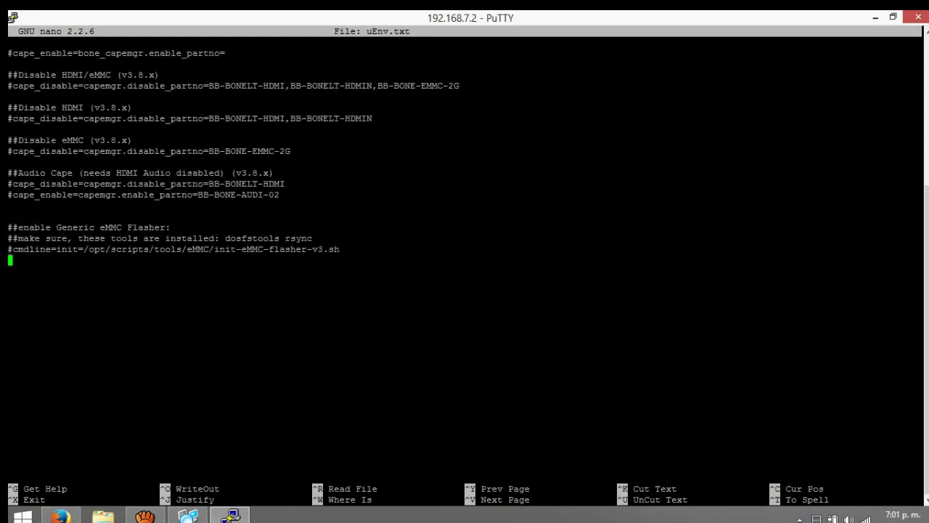
pyautogui.press('Up')
pyautogui.press('Right')
pyautogui.press('BackSpace')
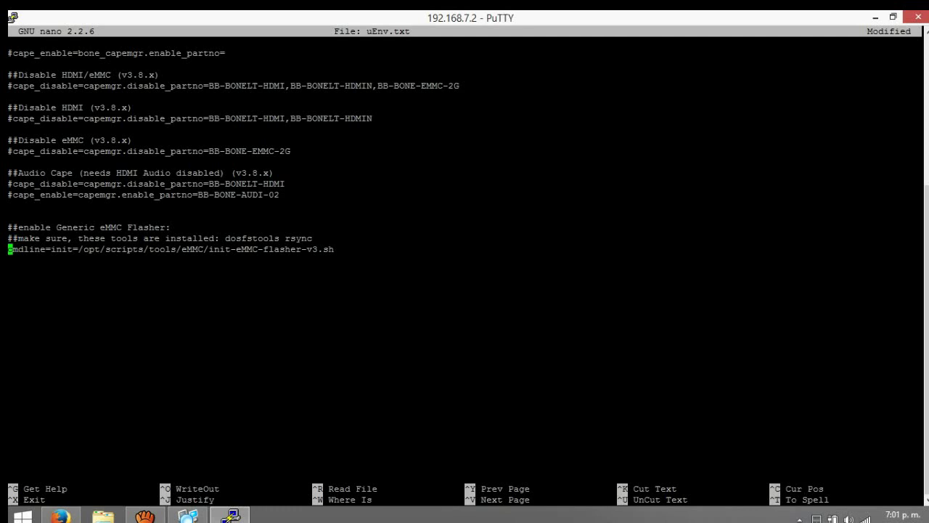